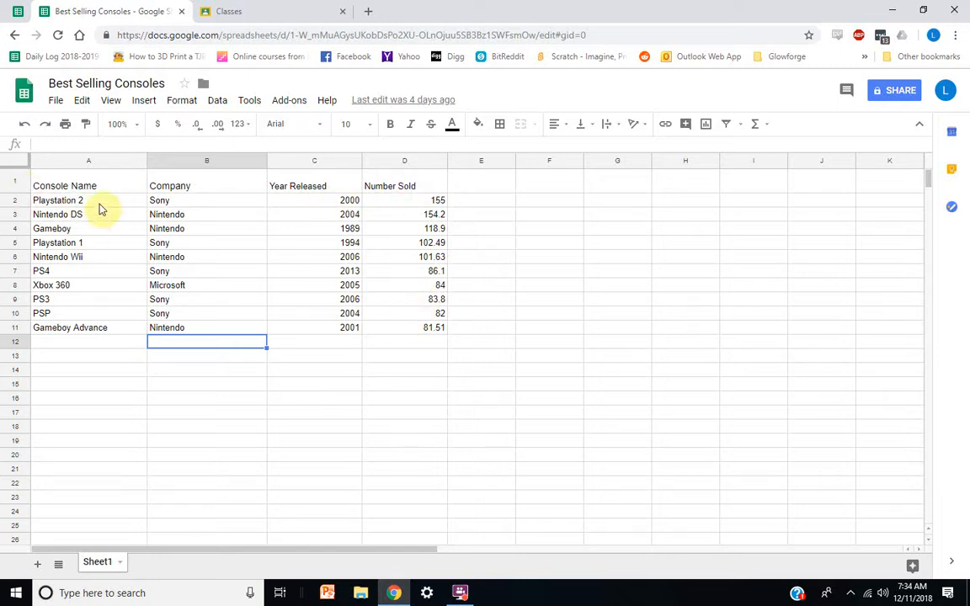
Look over the console table A1:D11, covering console names, companies, release years and numbers sold
left_click(87, 206)
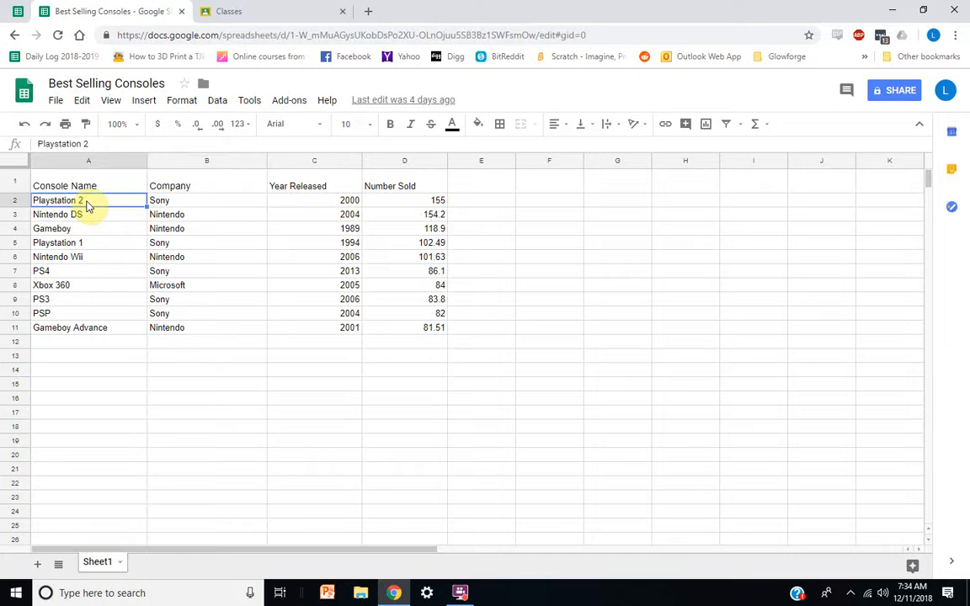
left_click(80, 327)
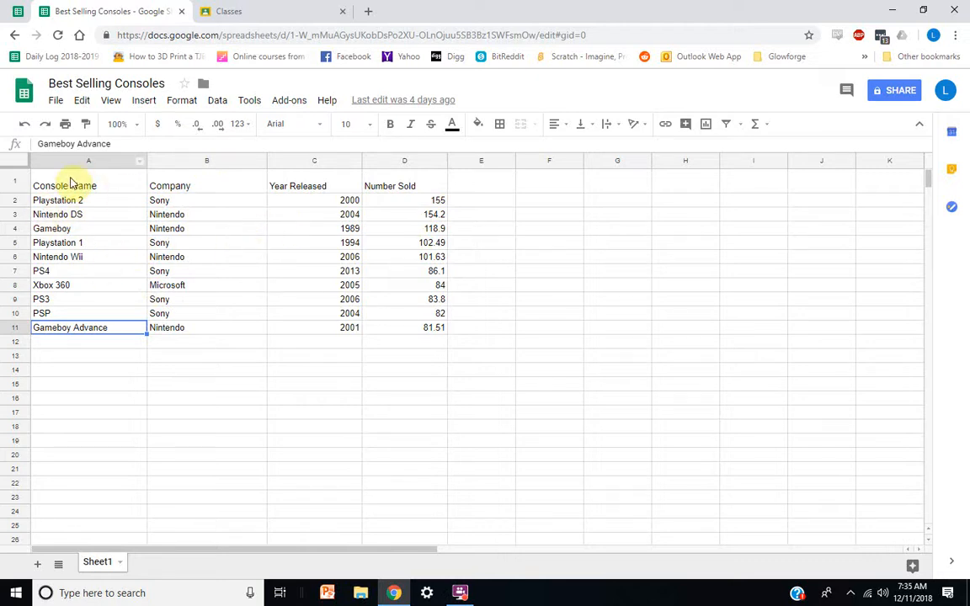
left_click(125, 271)
left_click(234, 214)
left_click(202, 271)
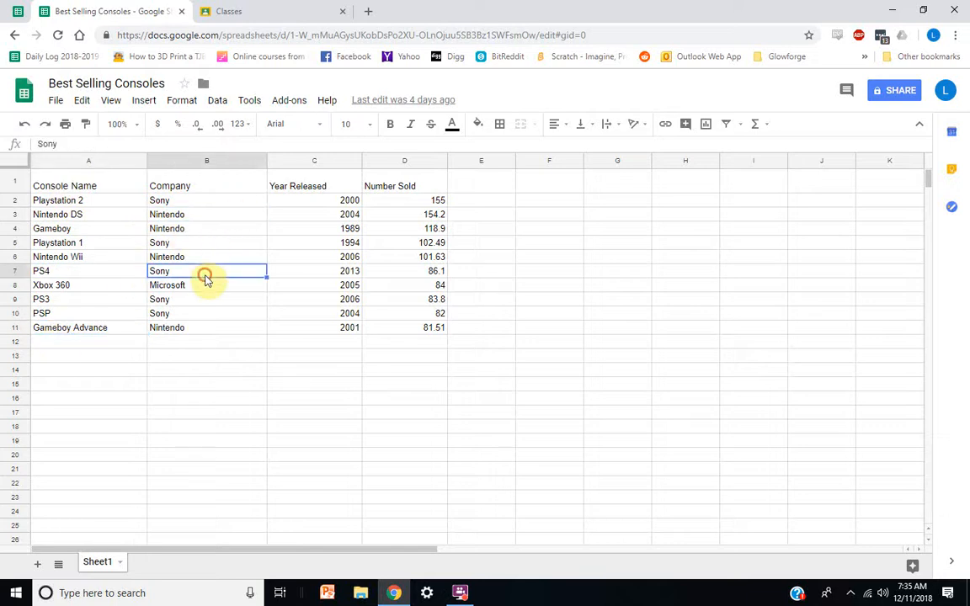
left_click(302, 316)
left_click(324, 257)
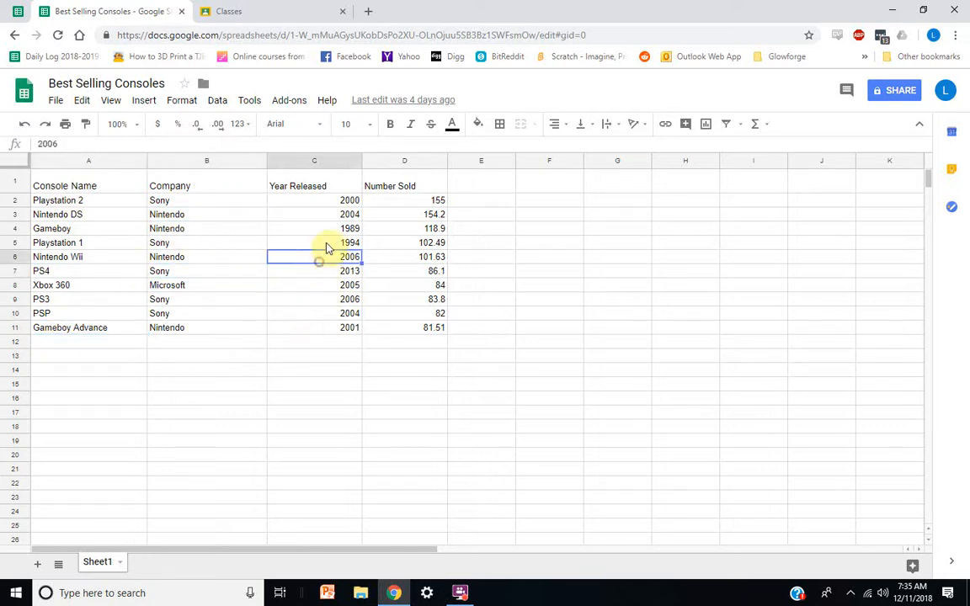
left_click(336, 190)
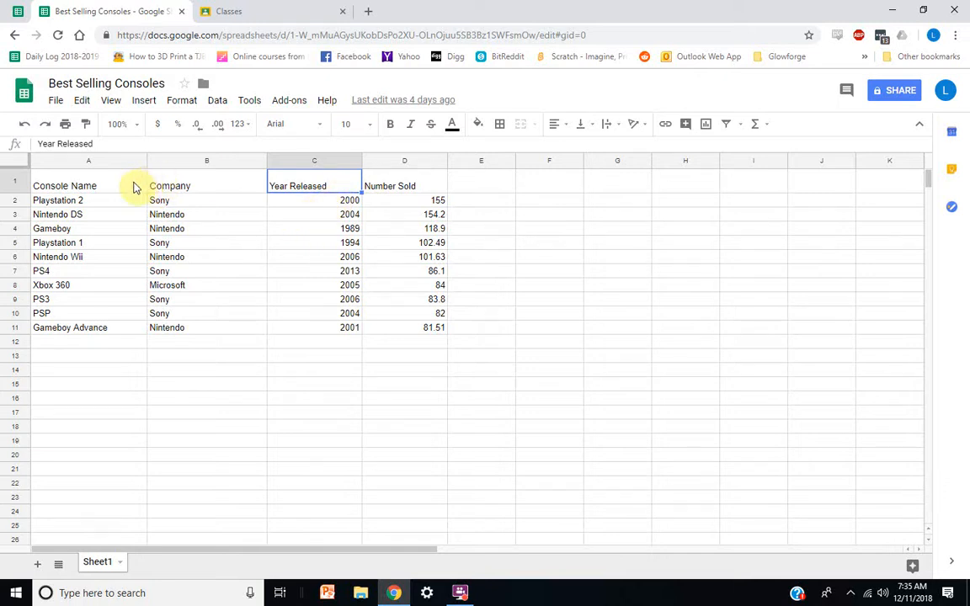
left_click_drag(80, 185, 401, 335)
left_click_drag(148, 329, 290, 336)
Format the header cells A1:D1 with font size 14 and bold text
left_click(60, 191)
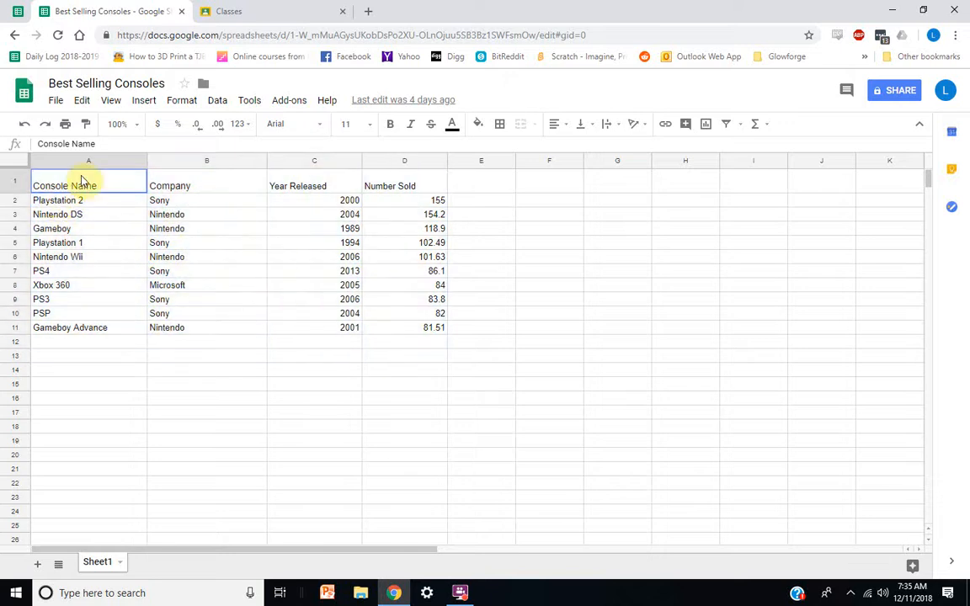
left_click_drag(94, 181, 439, 195)
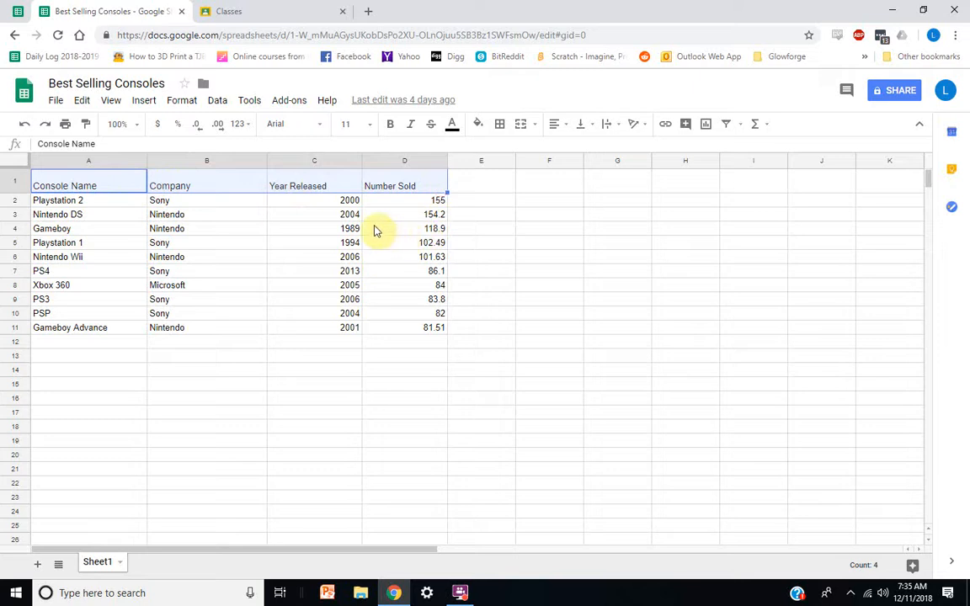
left_click(366, 123)
right_click(368, 126)
left_click(365, 123)
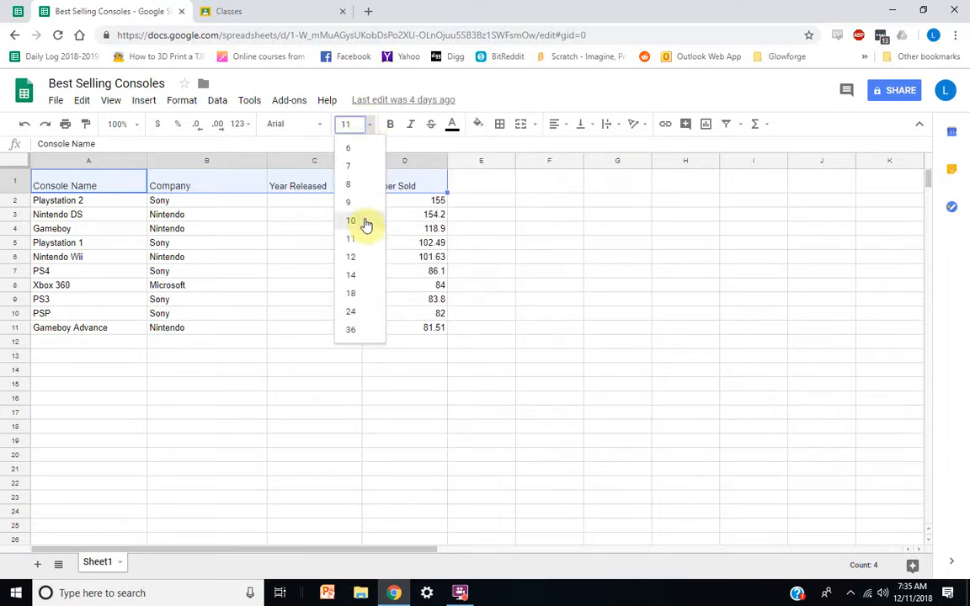
left_click(358, 280)
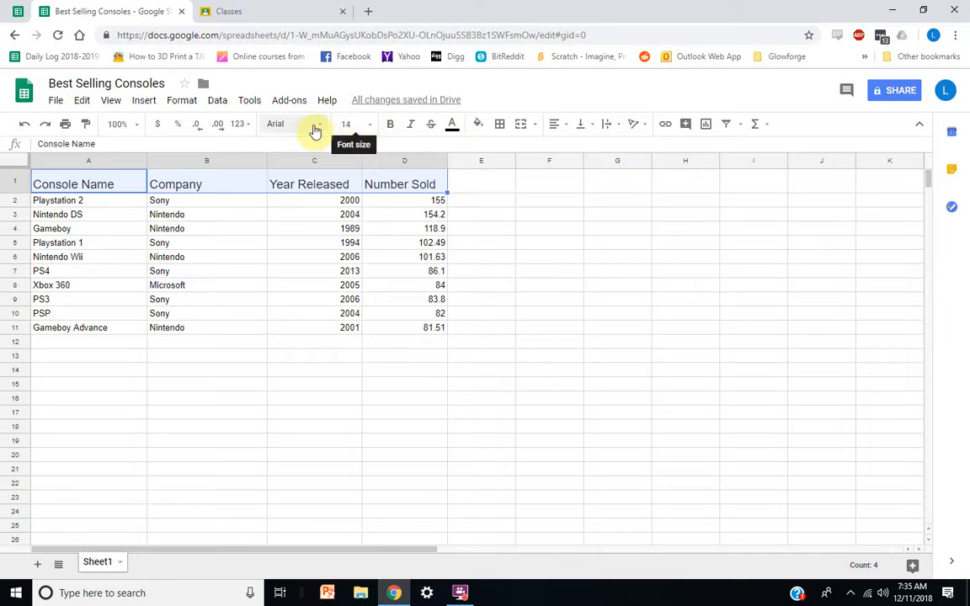
left_click(390, 124)
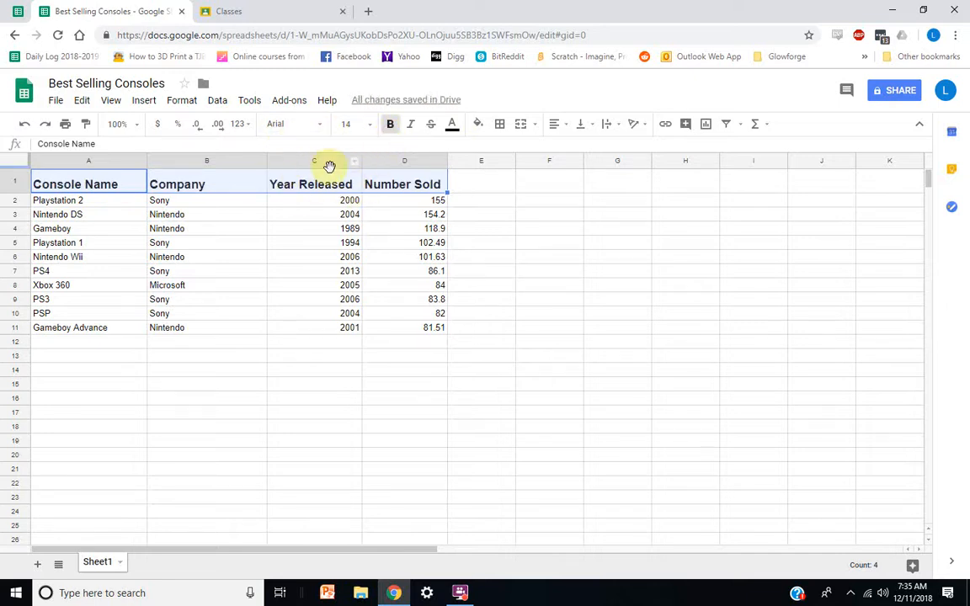
Widen the Number Sold and Year Released columns so their enlarged headings have more room
left_click(485, 185)
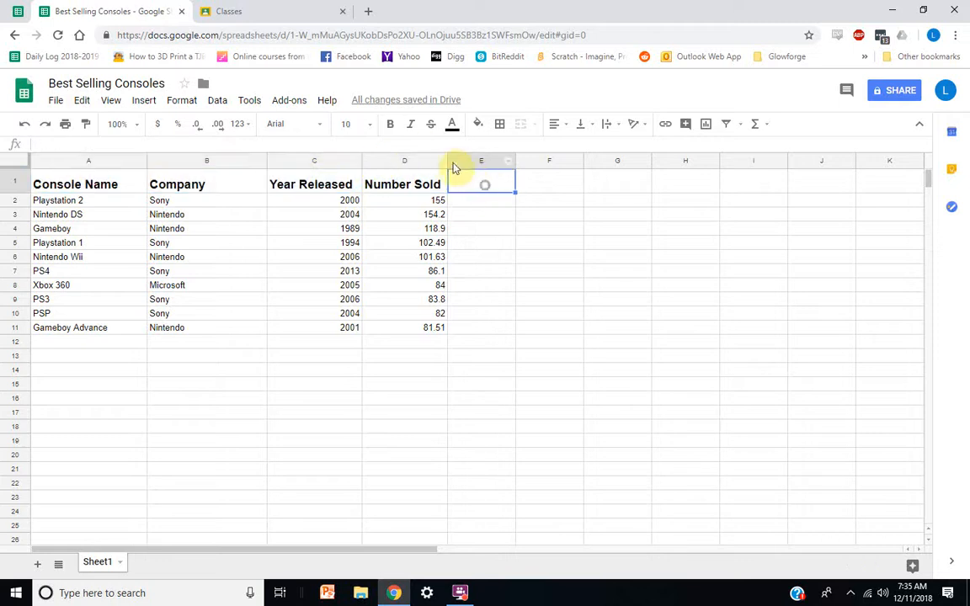
left_click_drag(447, 161, 479, 161)
left_click_drag(363, 160, 380, 161)
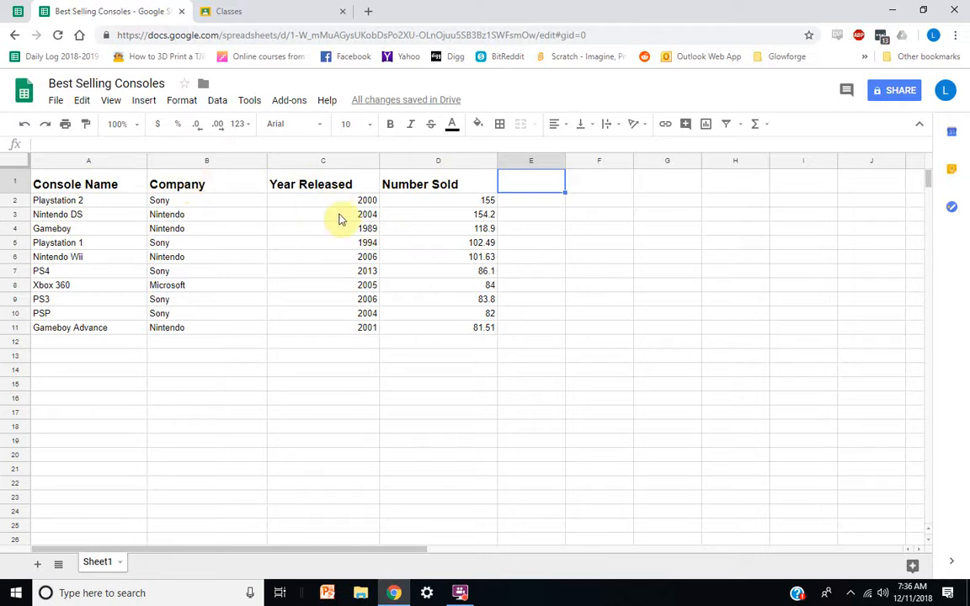
Left-align the year and number sold values in C2:D11
left_click(170, 200)
left_click(312, 208)
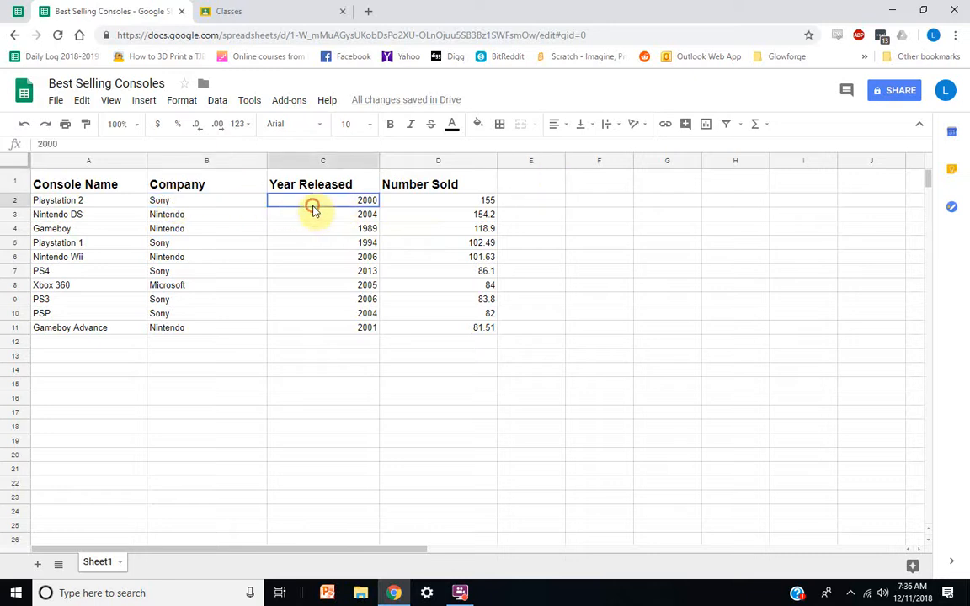
left_click(323, 226)
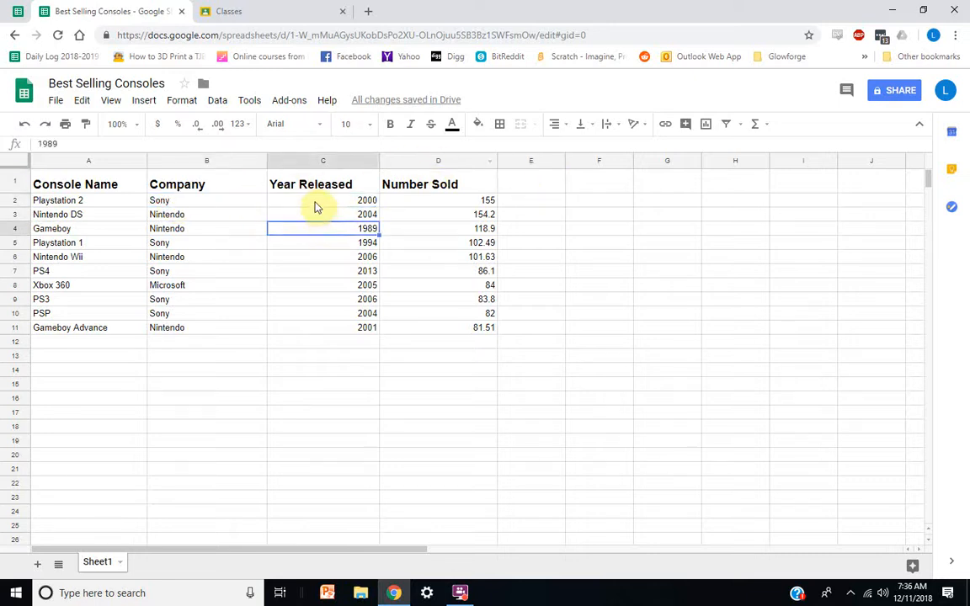
left_click_drag(316, 207, 477, 330)
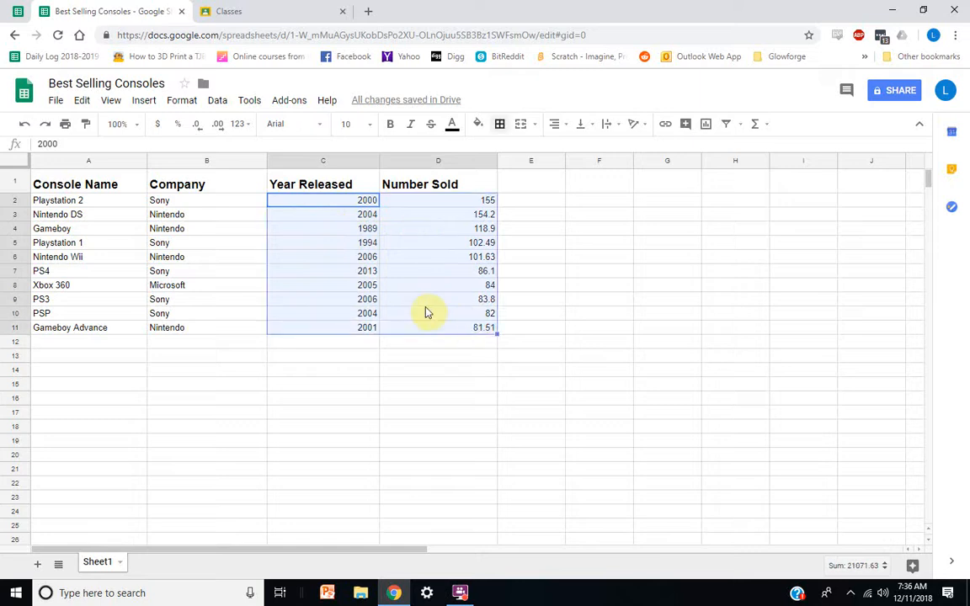
left_click(556, 126)
left_click(557, 148)
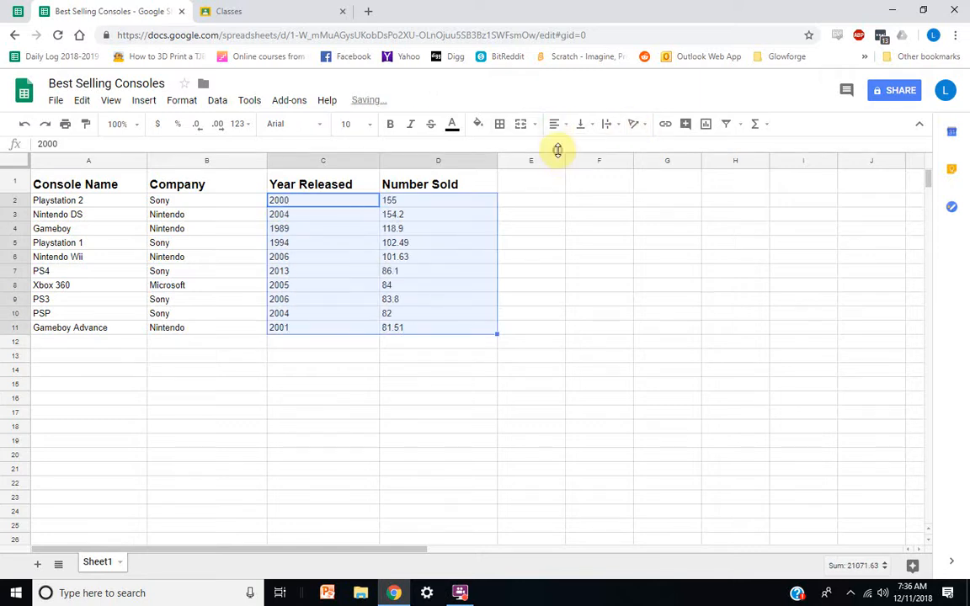
Try center and right alignment on the values in C2:D11 and return them to left alignment
left_click(555, 126)
left_click(571, 146)
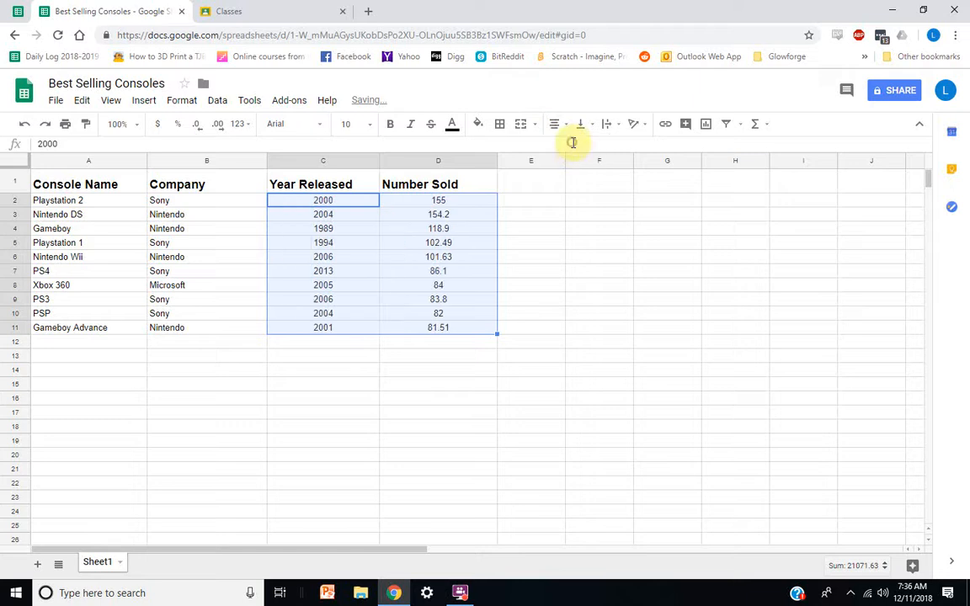
left_click(559, 125)
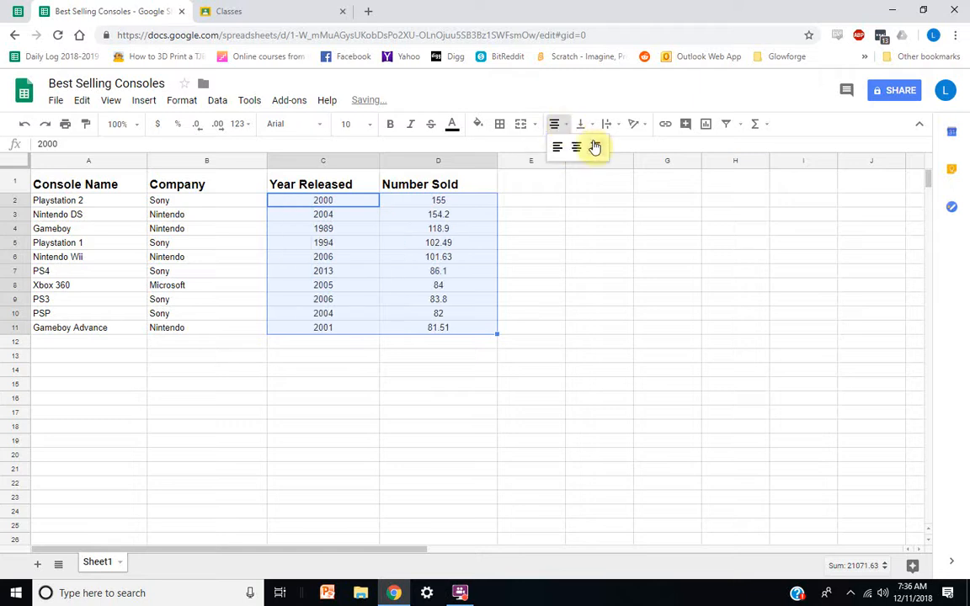
left_click(593, 143)
left_click(556, 126)
left_click(555, 147)
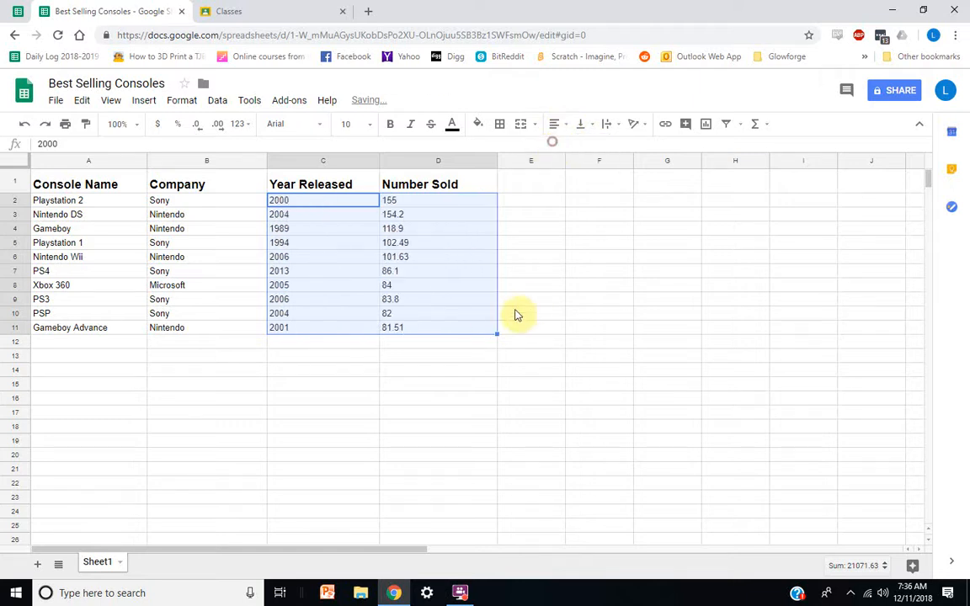
left_click(382, 359)
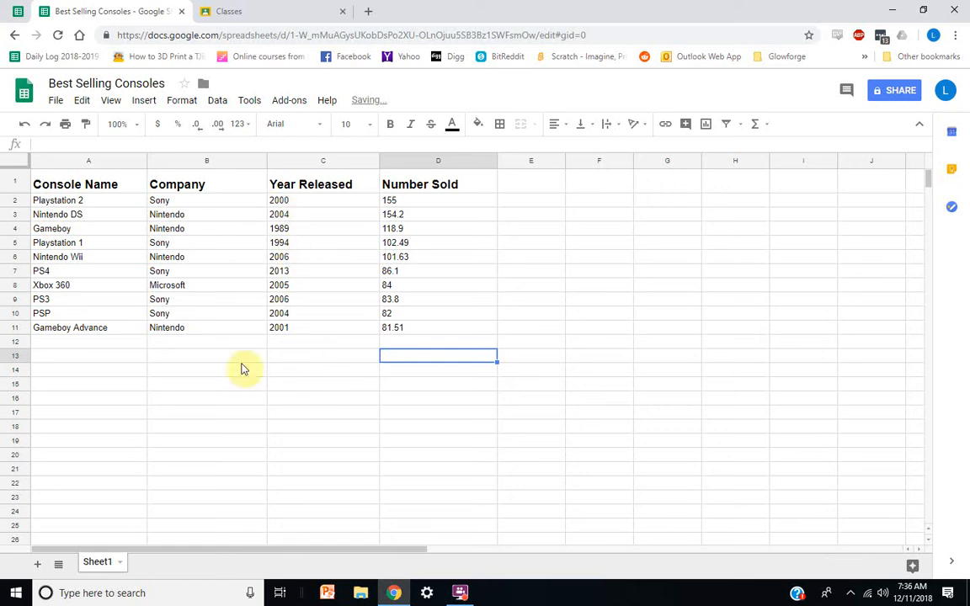
Try centering all data rows in A2:D11 and return them to left alignment
left_click(413, 330)
left_click(118, 201, "shift")
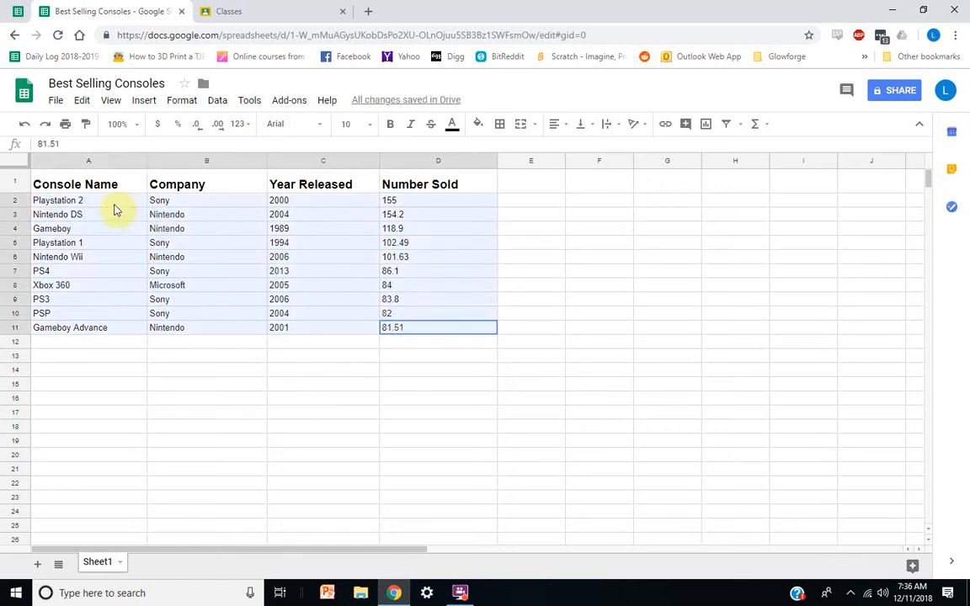
left_click(562, 124)
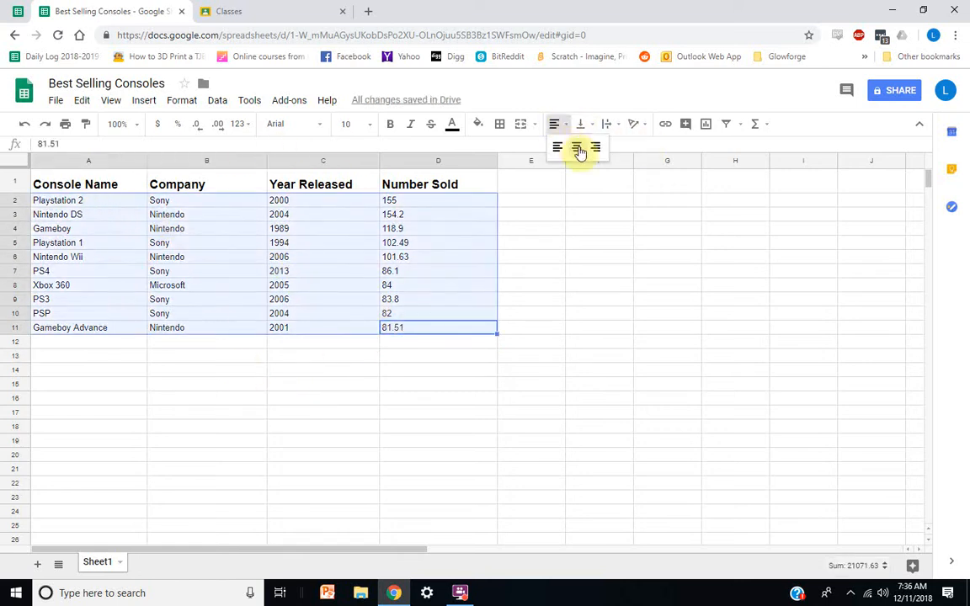
left_click(579, 144)
left_click(558, 126)
left_click(559, 145)
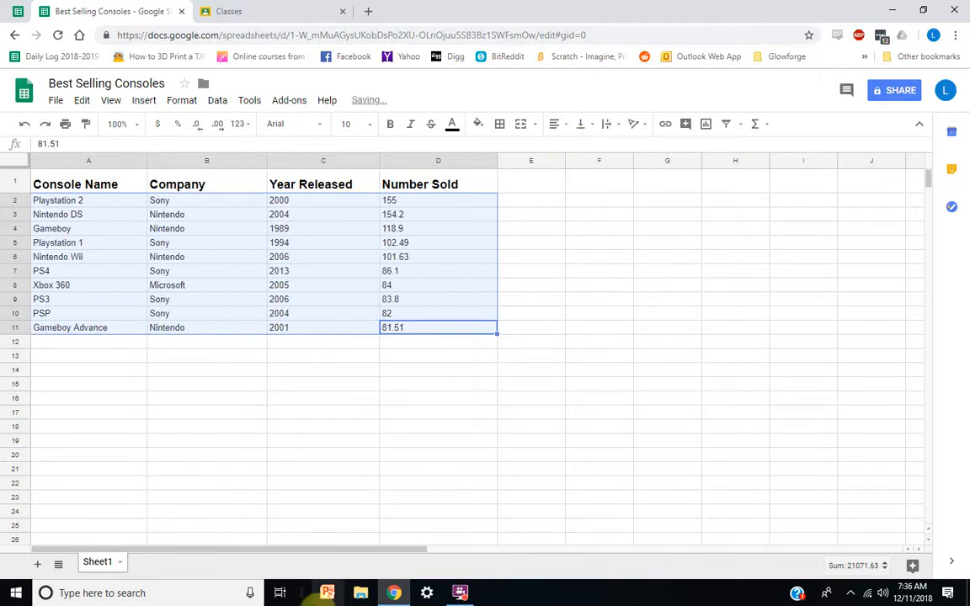
left_click(305, 453)
Try centering the header cells A1:D1 and return them to left alignment
left_click_drag(427, 187, 129, 192)
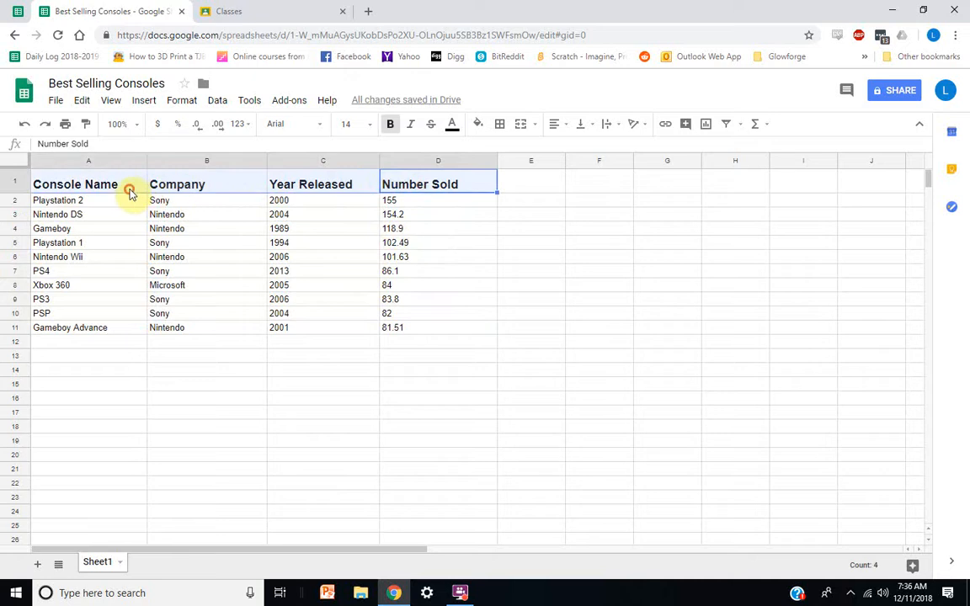
left_click(558, 125)
left_click(581, 150)
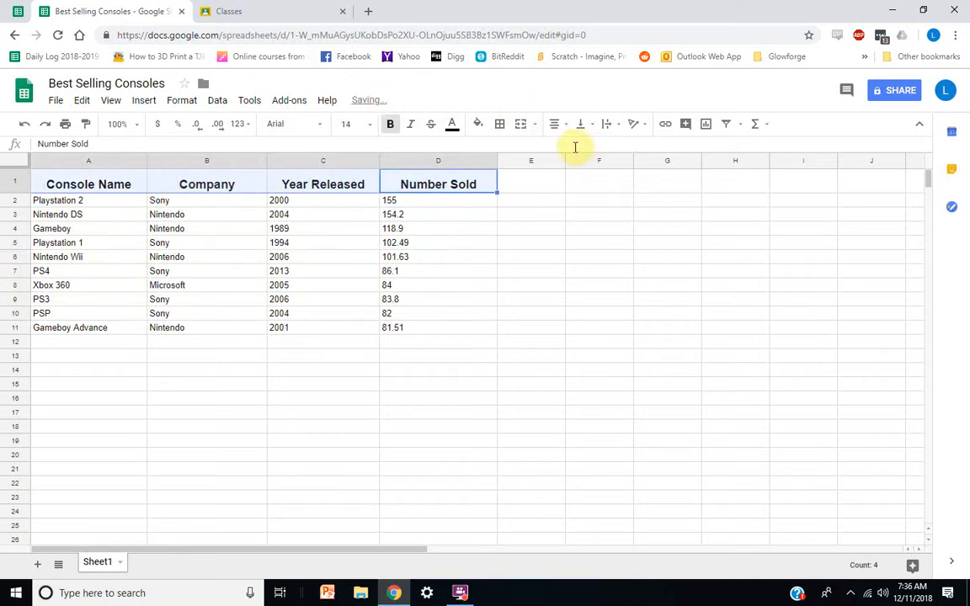
left_click(556, 125)
left_click(560, 148)
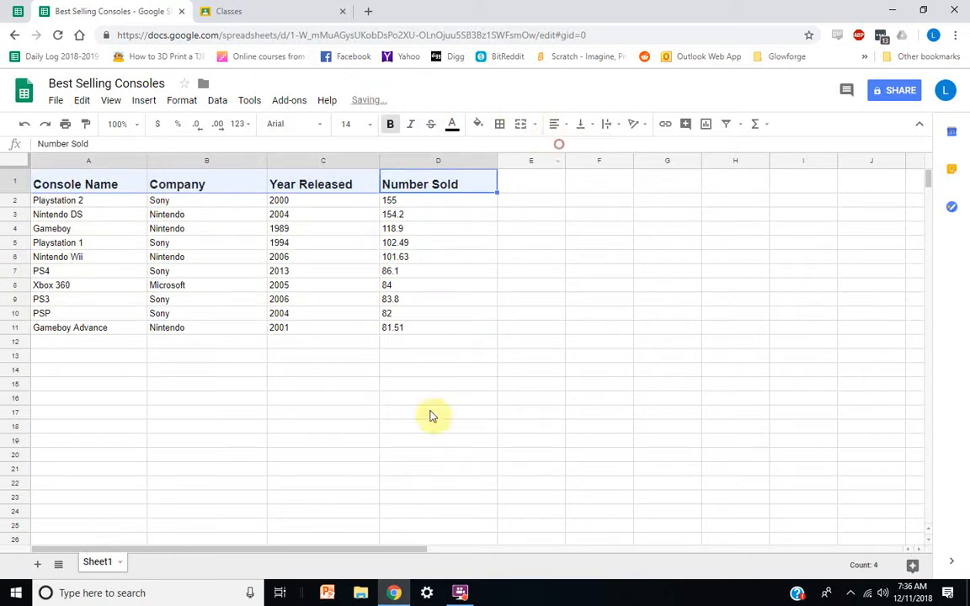
left_click(553, 128)
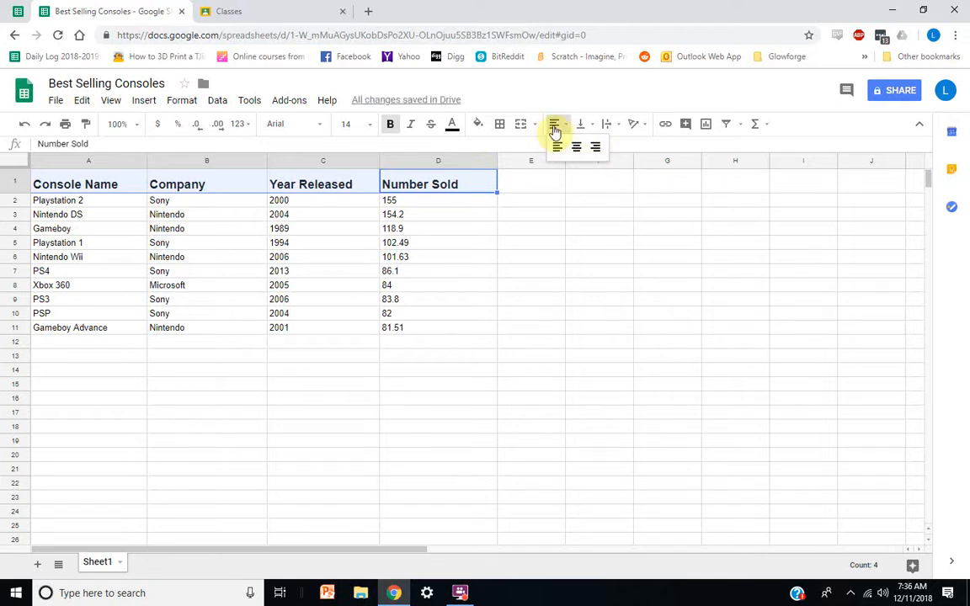
left_click(585, 272)
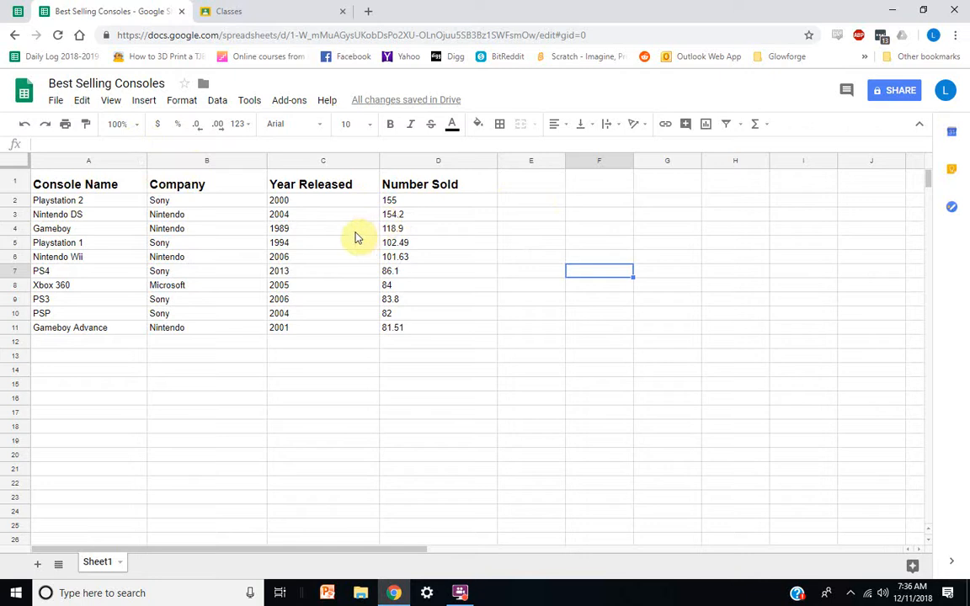
Fill the Number Sold header cell D1 with red
left_click(461, 187)
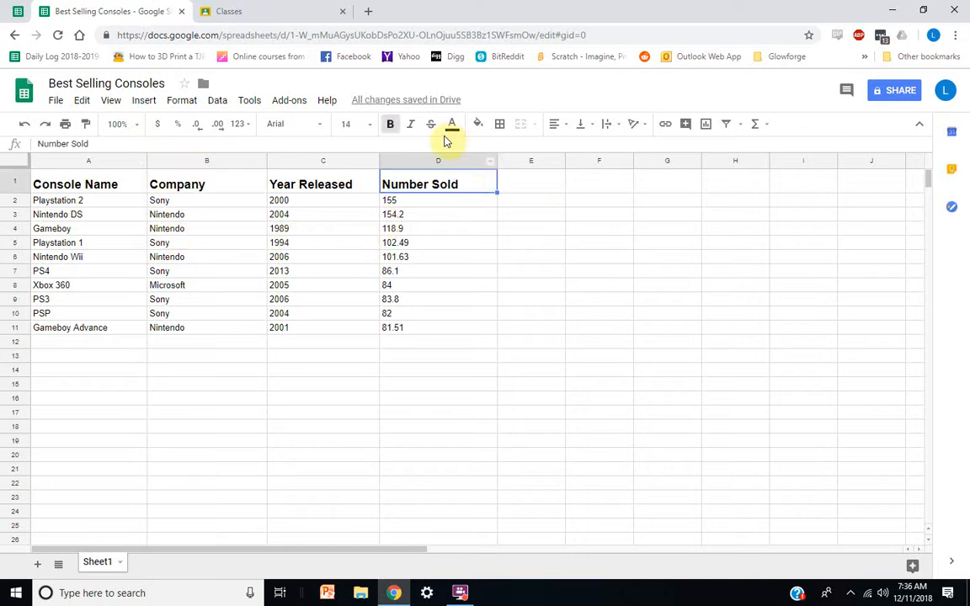
left_click(477, 125)
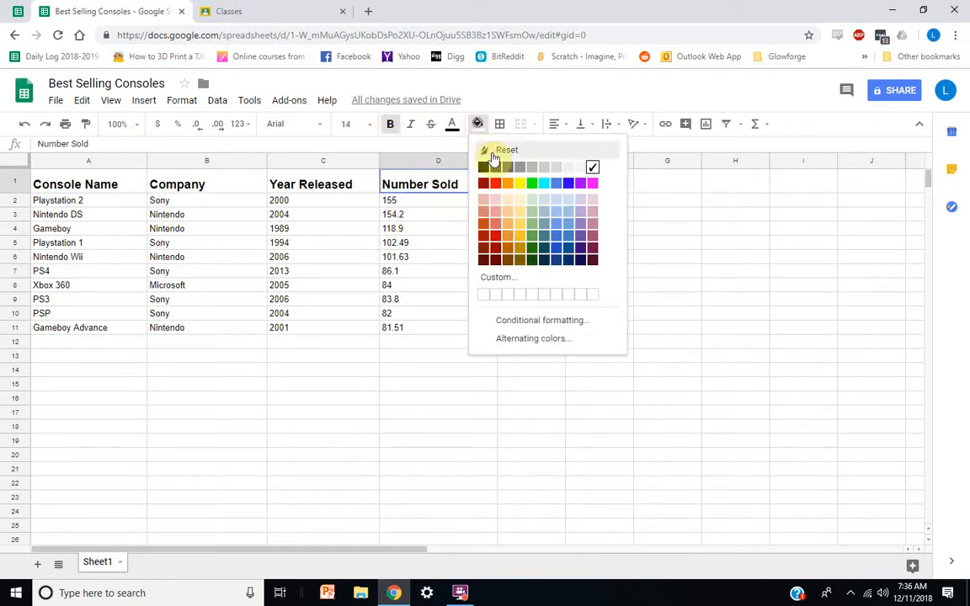
left_click(495, 185)
Change the text color of the Nintendo Wii's number sold value in D6 to light orange
left_click(421, 257)
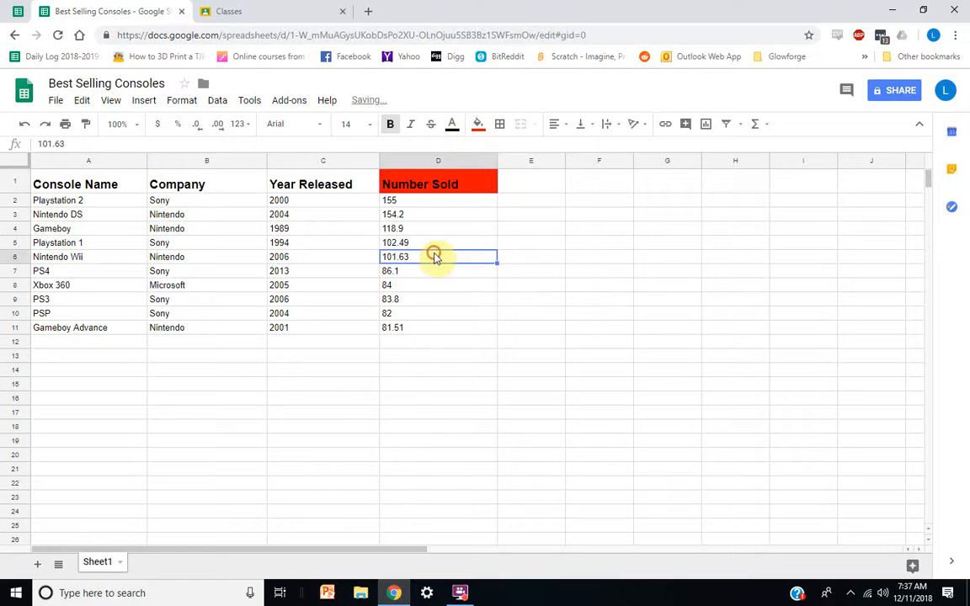
left_click(452, 124)
left_click(481, 211)
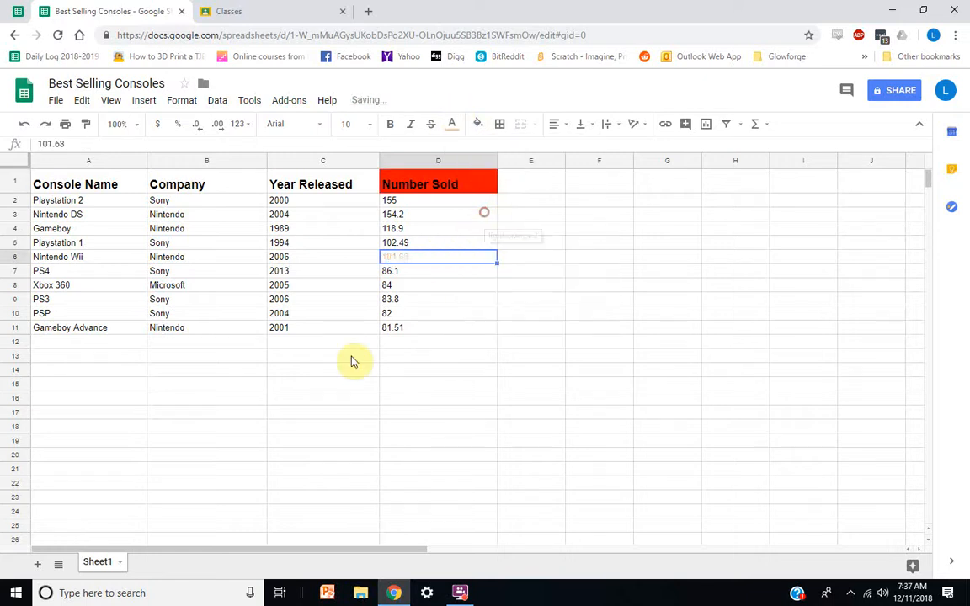
Fill the Gameboy's number sold cell D4 with green
left_click(416, 317)
left_click(429, 228)
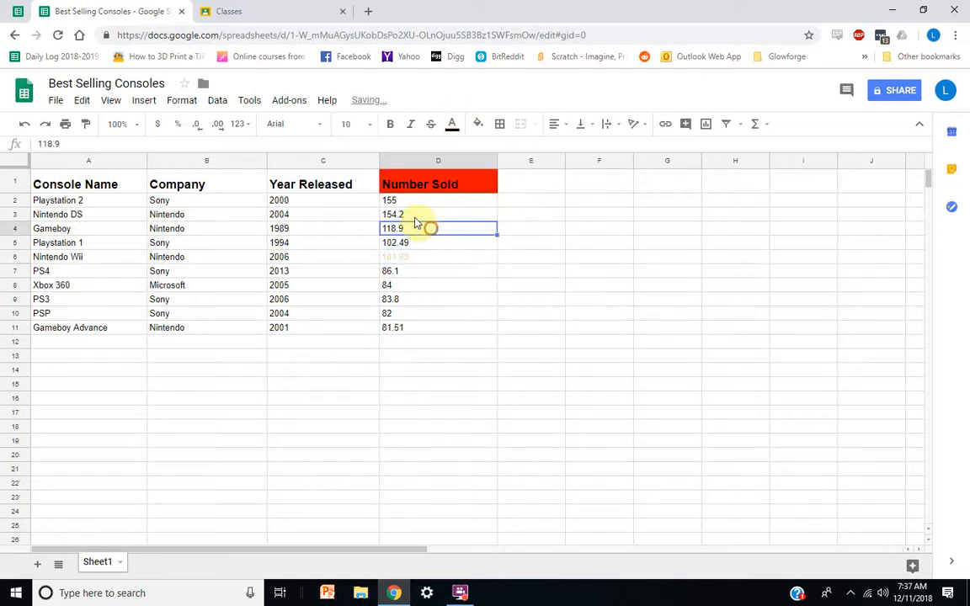
left_click(475, 127)
left_click(531, 183)
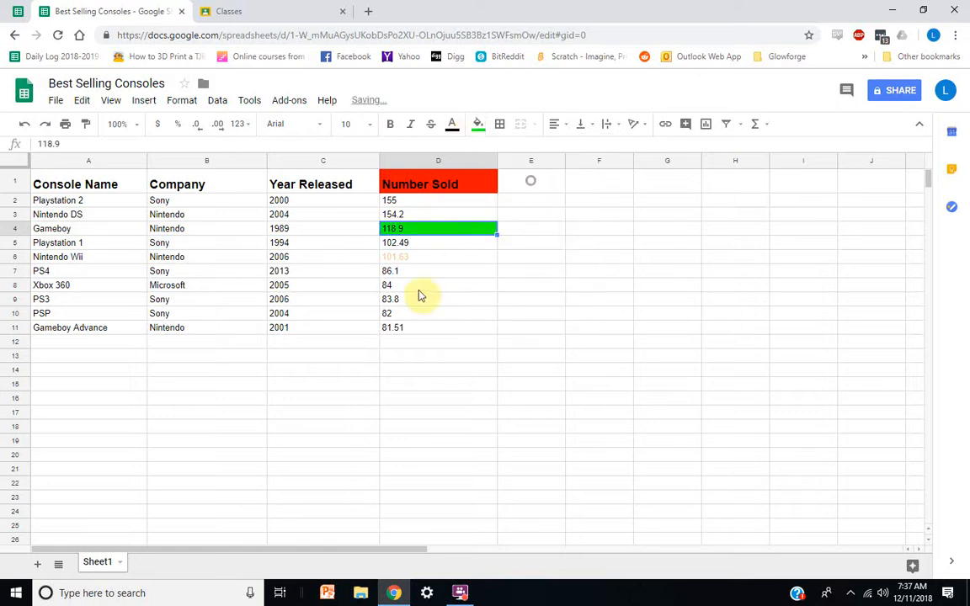
left_click(415, 300)
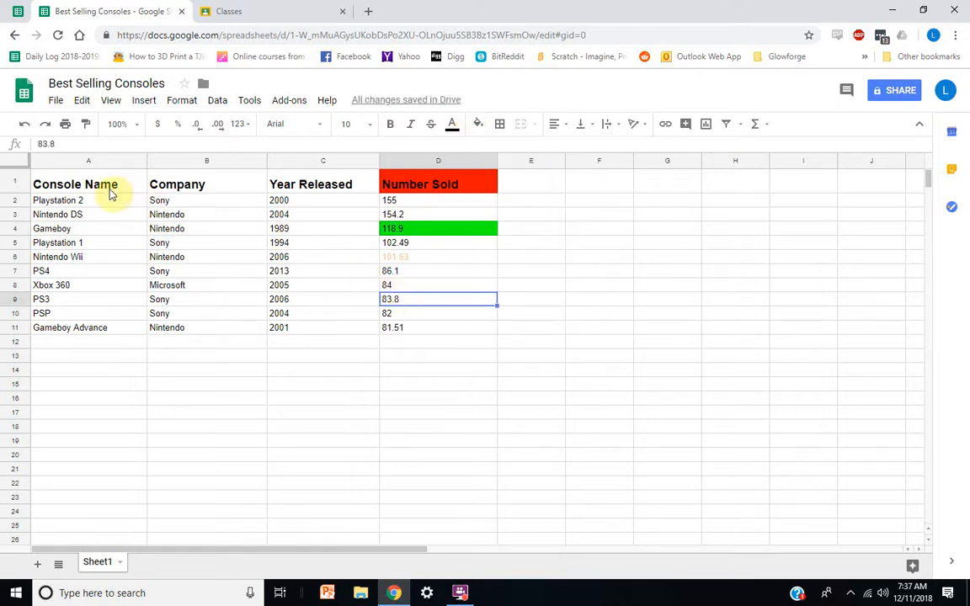
Fill the header cells A1:D1 with pale blue
left_click_drag(218, 203, 433, 186)
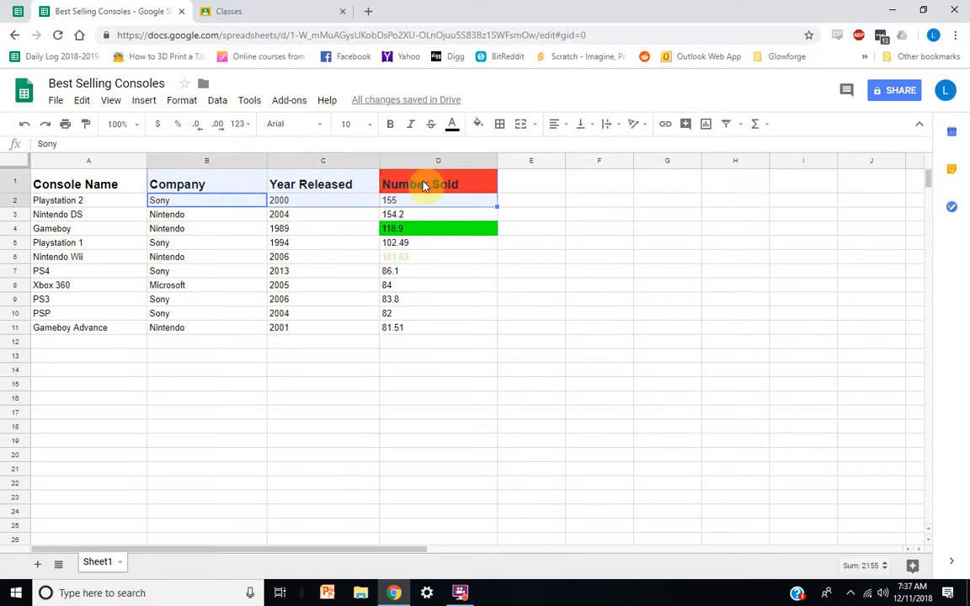
left_click(258, 246)
left_click_drag(89, 184, 419, 188)
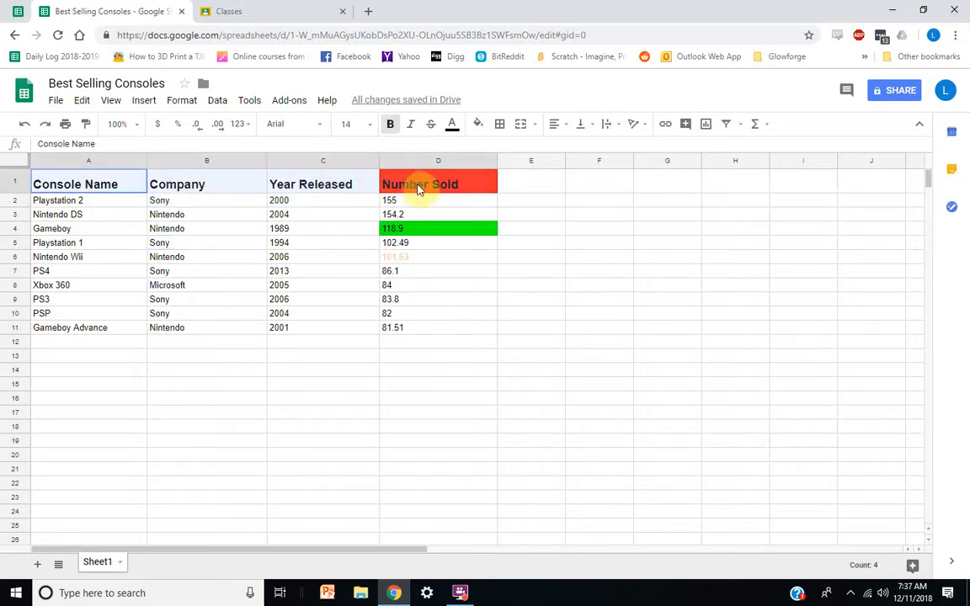
left_click(480, 125)
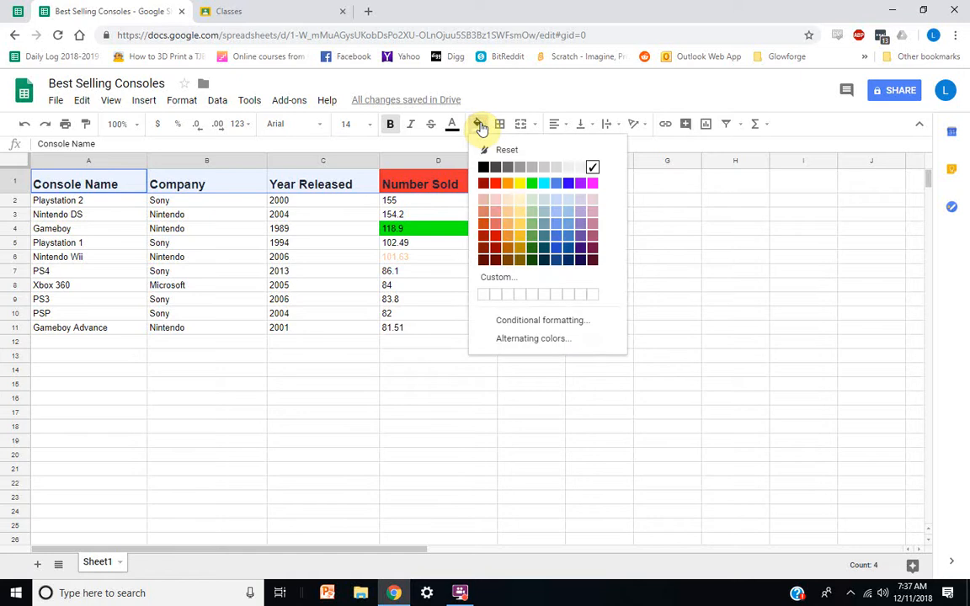
left_click(568, 200)
left_click(473, 248)
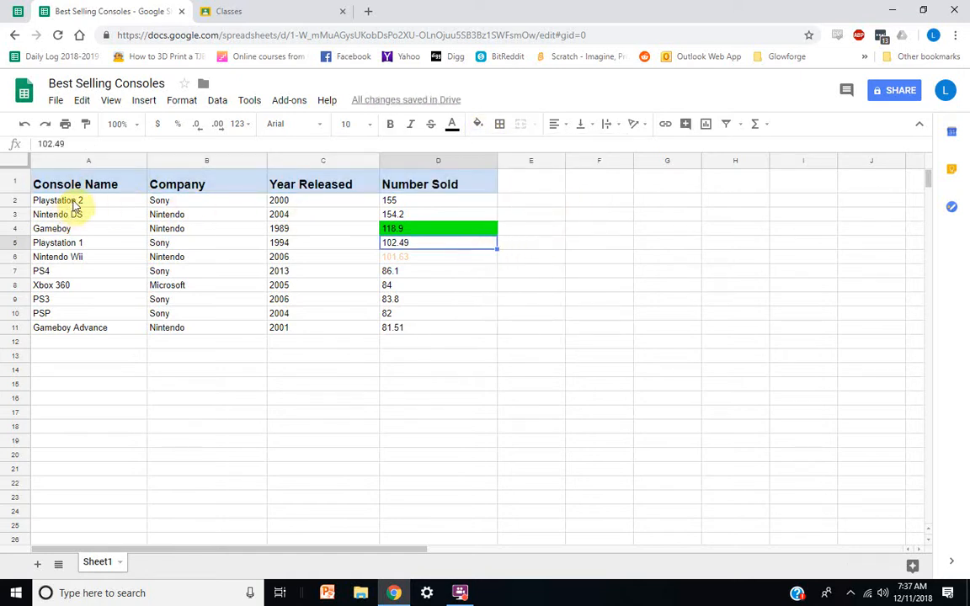
Fill the data cells A2:D11 with medium cornflower blue
left_click_drag(74, 204, 440, 330)
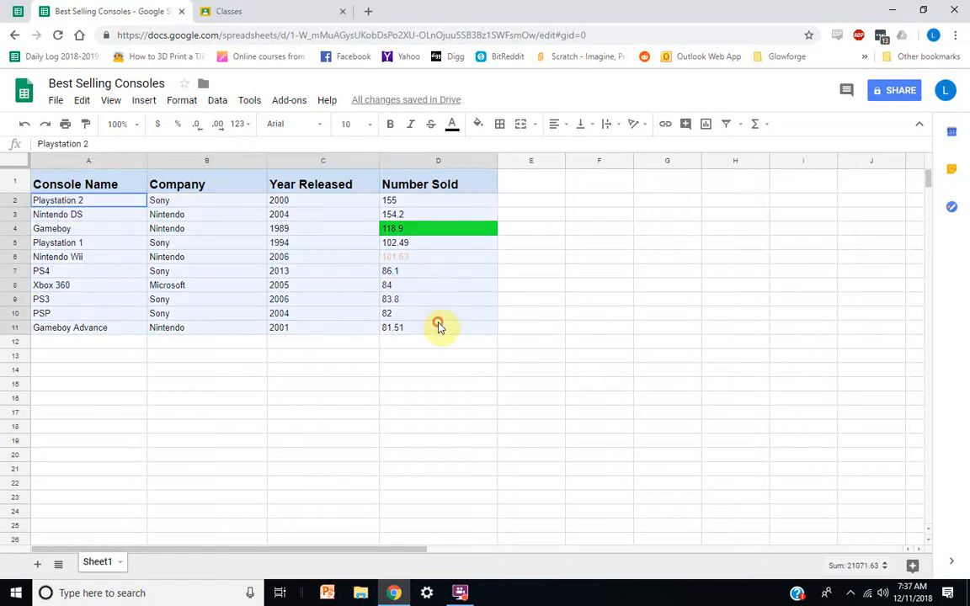
left_click(478, 124)
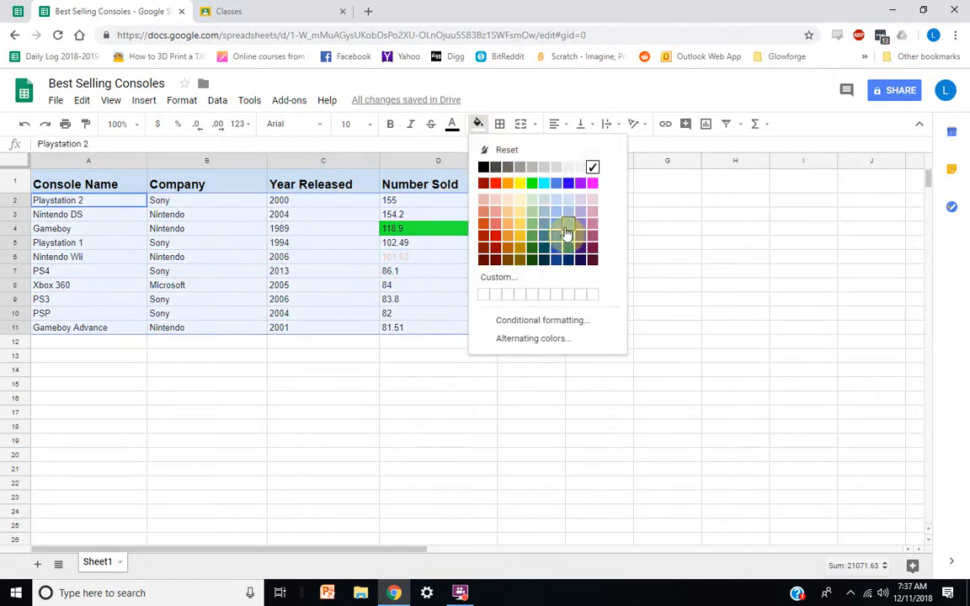
left_click(557, 224)
left_click_drag(451, 344, 454, 351)
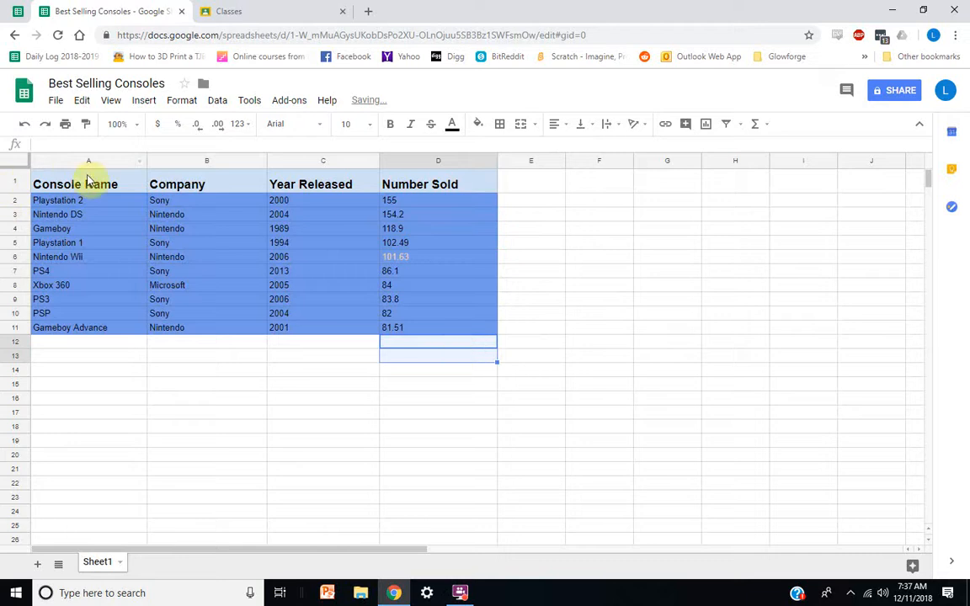
Fill the header cells A1:D1 with a medium blue
left_click_drag(82, 184, 403, 184)
left_click(477, 124)
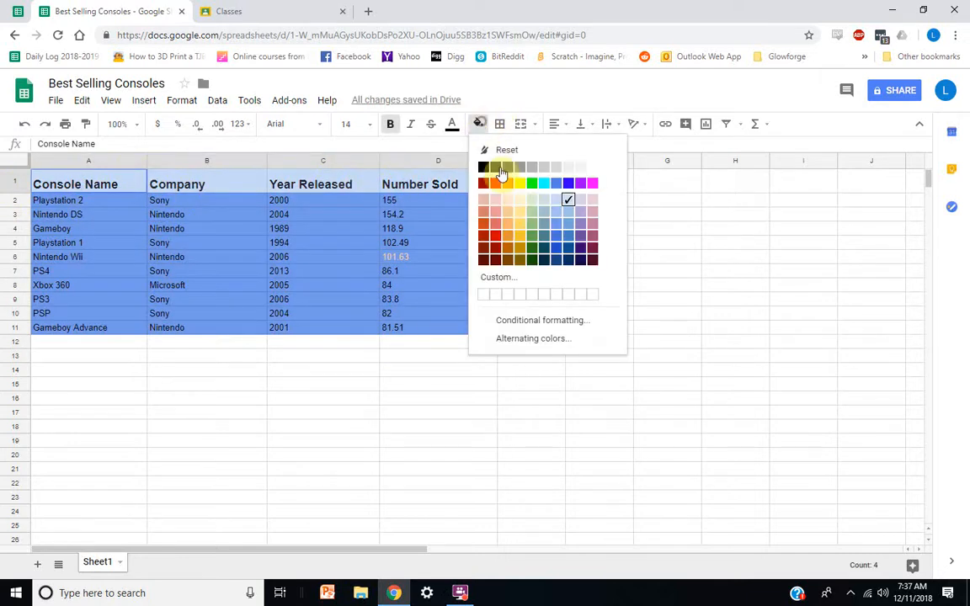
left_click(566, 237)
left_click(199, 268)
Fill the data cells A2:D11 with light cornflower blue, lighter than the header row
left_click_drag(49, 199, 469, 329)
left_click(478, 125)
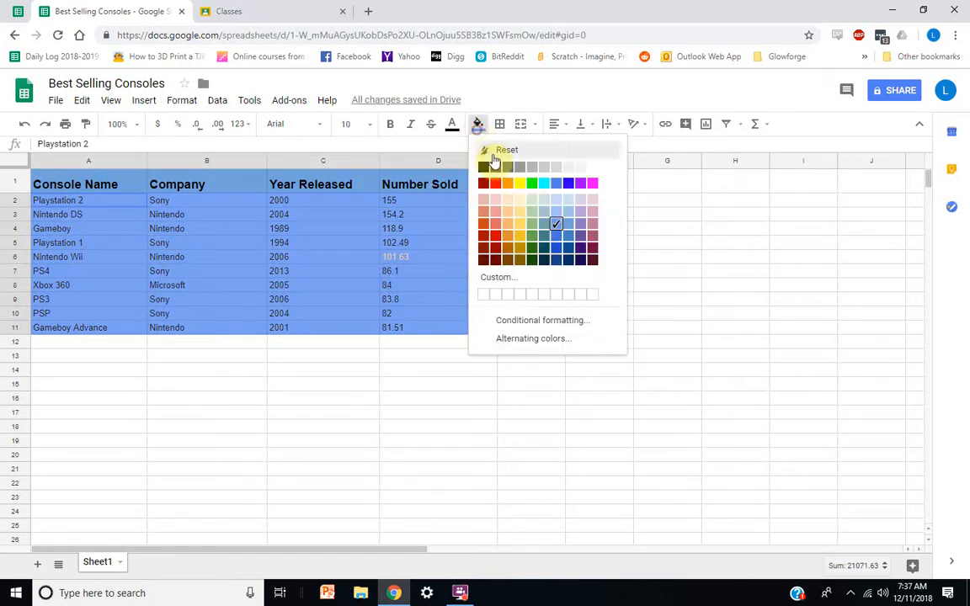
left_click(556, 209)
left_click(504, 271)
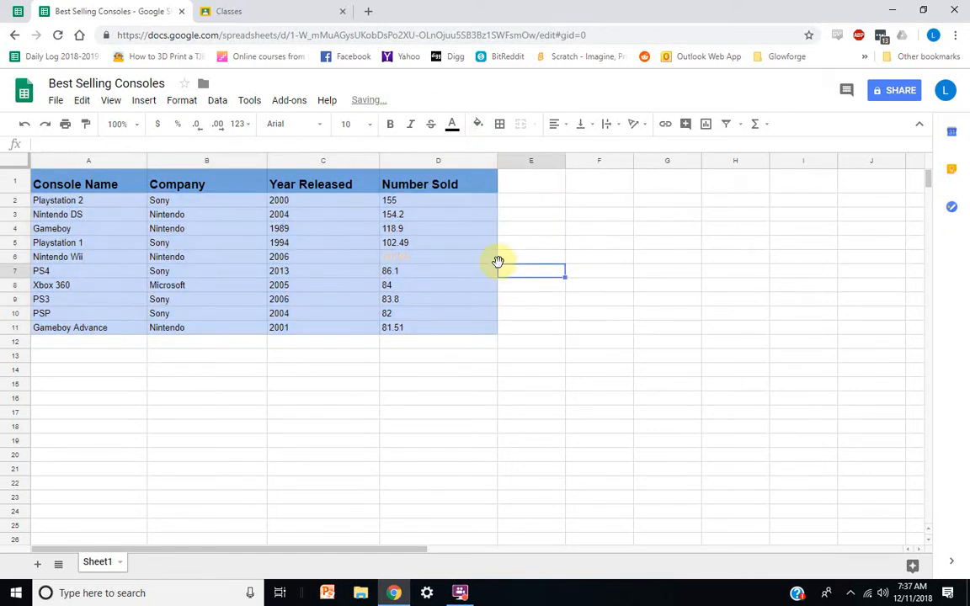
Add borders around and between all cells of the table A1:D11
left_click_drag(110, 186, 444, 327)
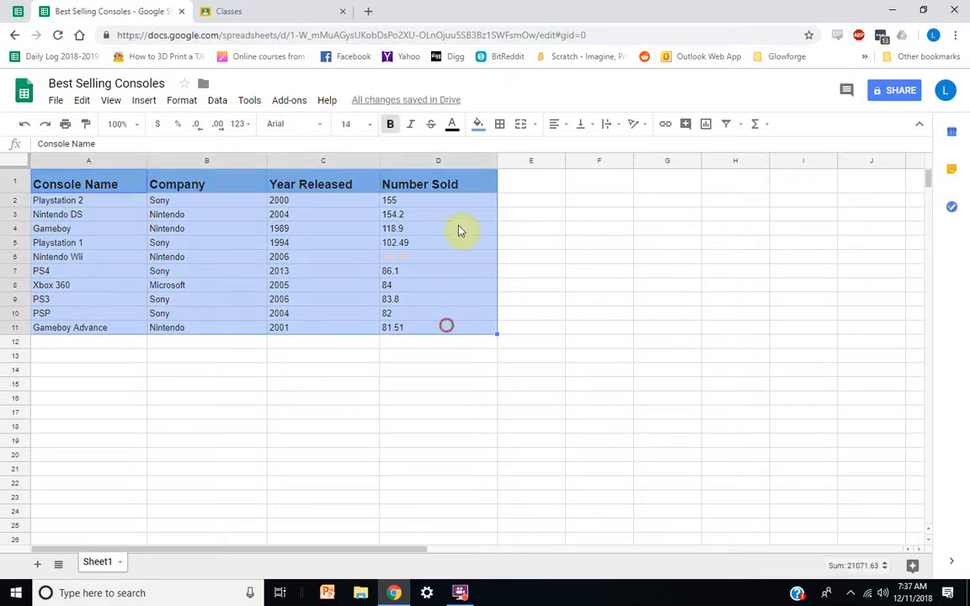
left_click(500, 127)
left_click(503, 154)
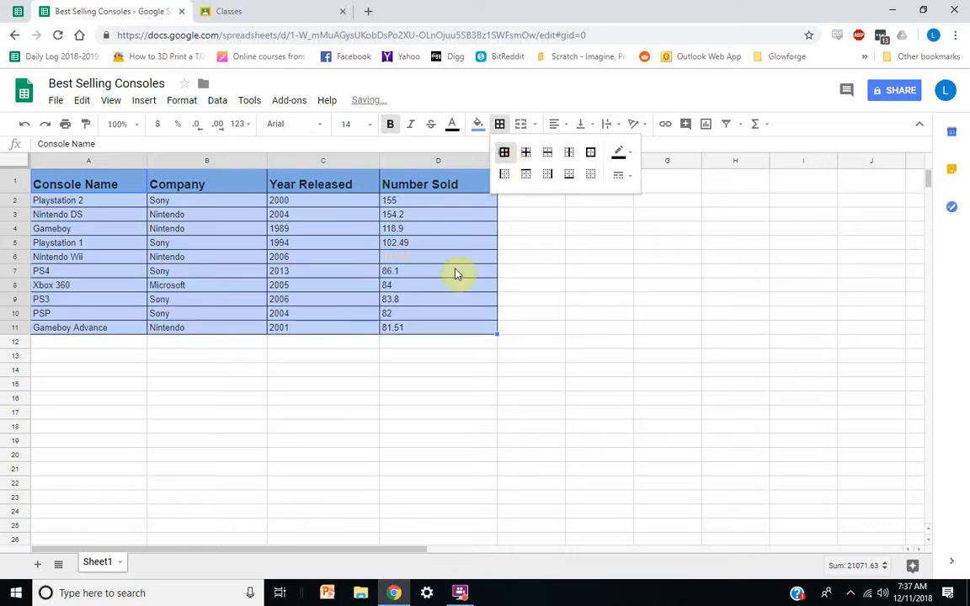
left_click(371, 379)
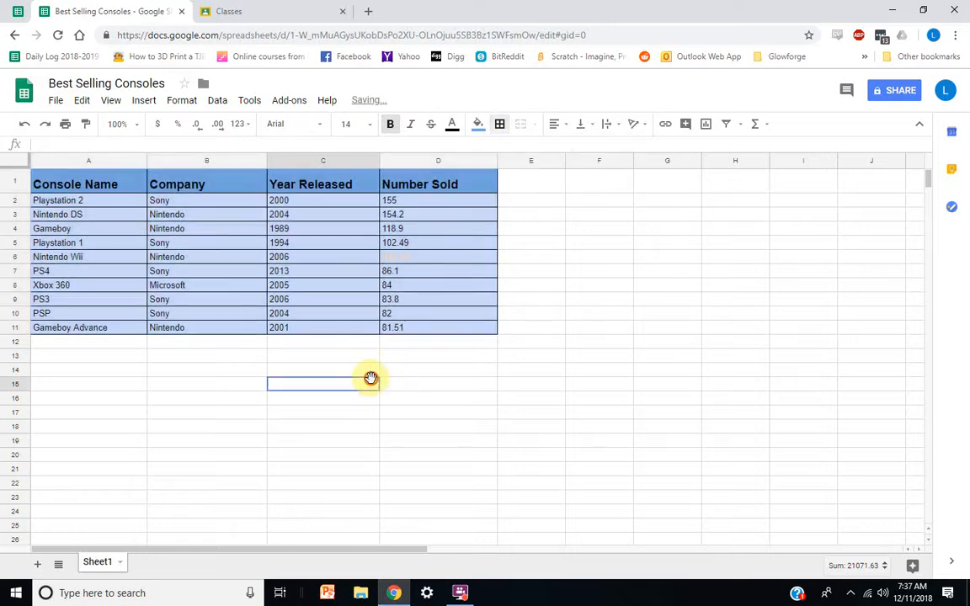
Fill the Nintendo Wii's number sold cell D6 with black
left_click(415, 258)
left_click(478, 125)
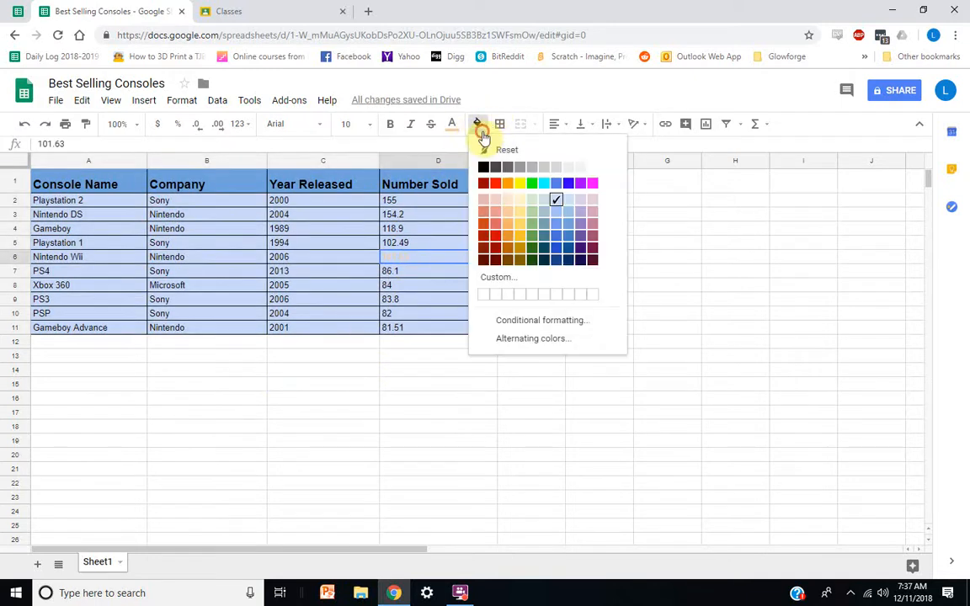
left_click(485, 162)
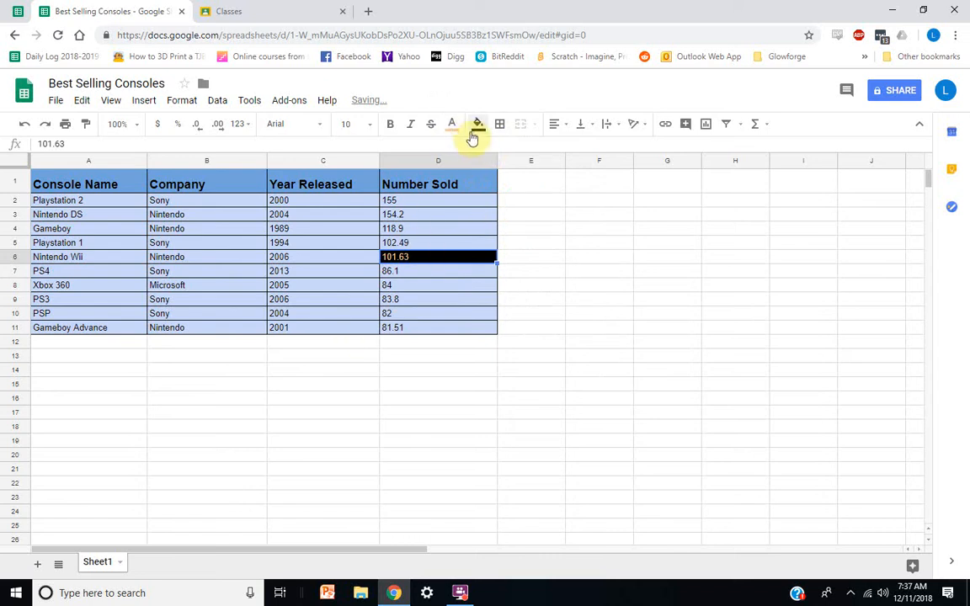
Reset both the fill color and the text color of the Nintendo Wii's number sold cell D6
left_click(478, 125)
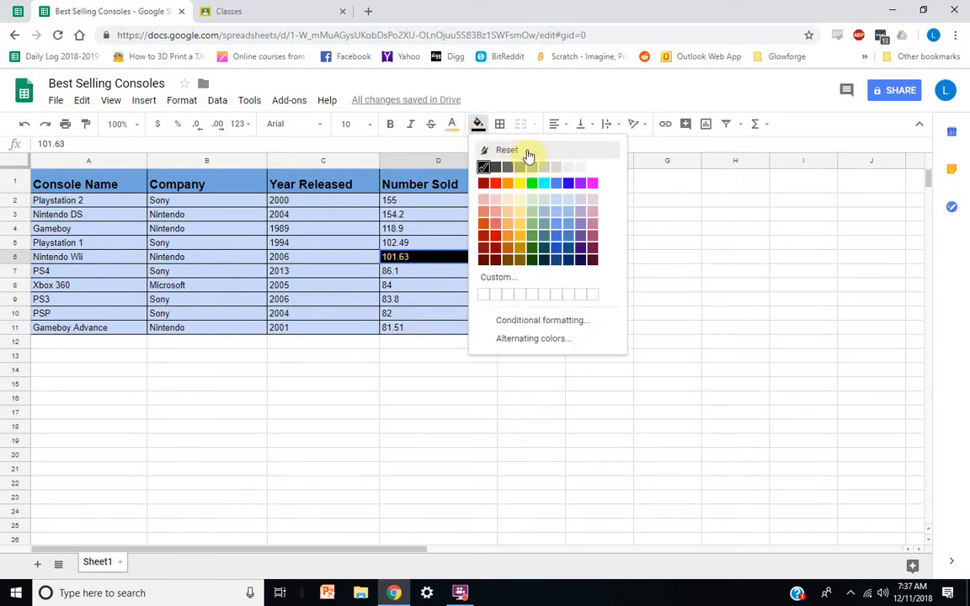
left_click(521, 153)
left_click(454, 127)
left_click(473, 147)
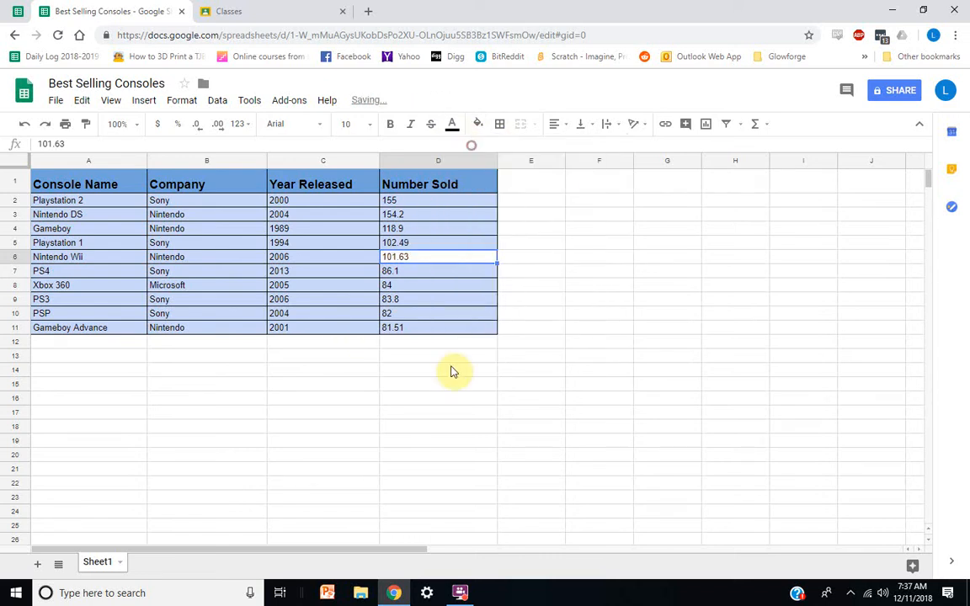
left_click(450, 368)
Fill cell D6 with light cornflower blue to match the surrounding data cells
left_click(418, 261)
left_click(478, 125)
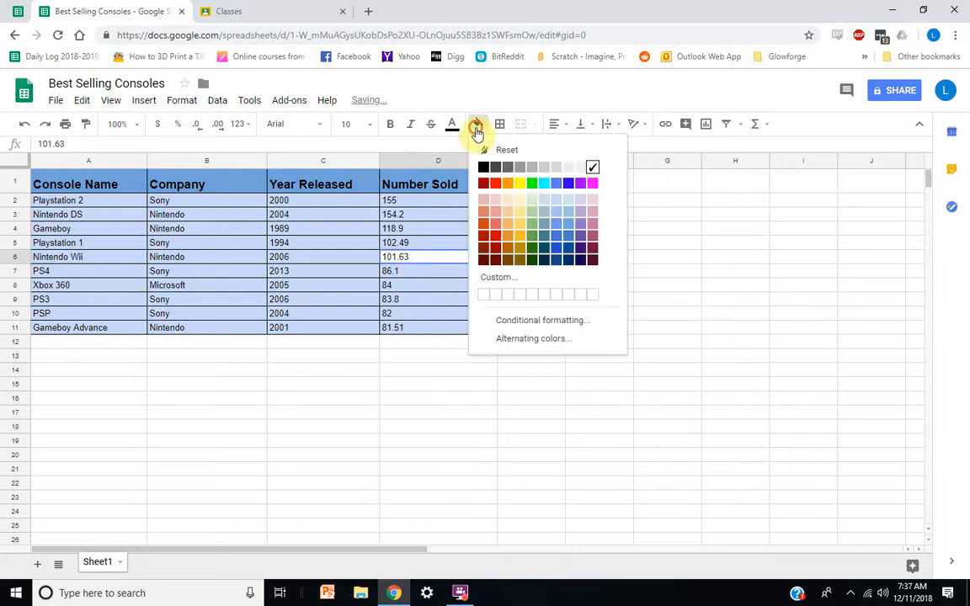
left_click(557, 200)
left_click(533, 328)
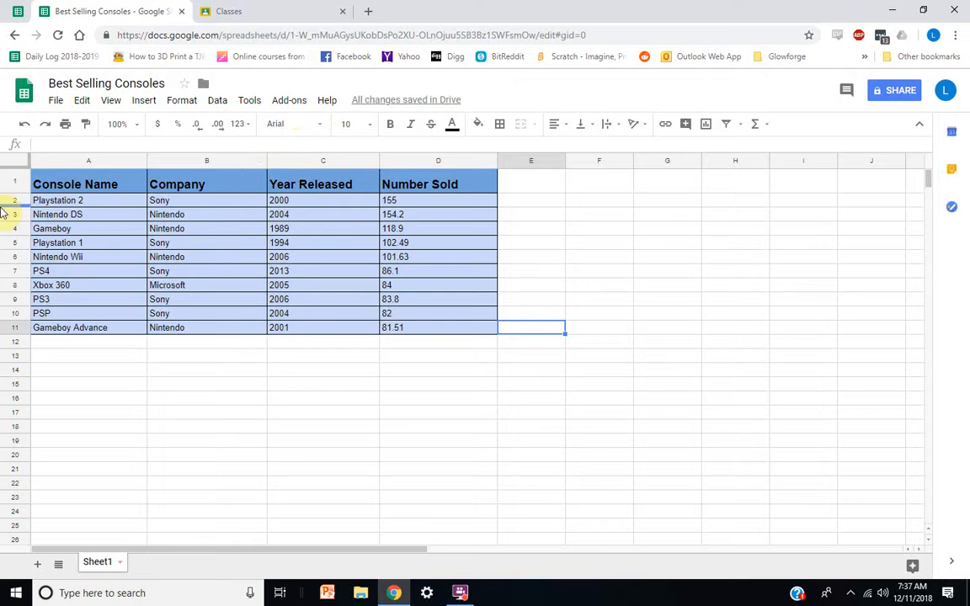
Make row 2 slightly taller
left_click_drag(25, 206, 19, 212)
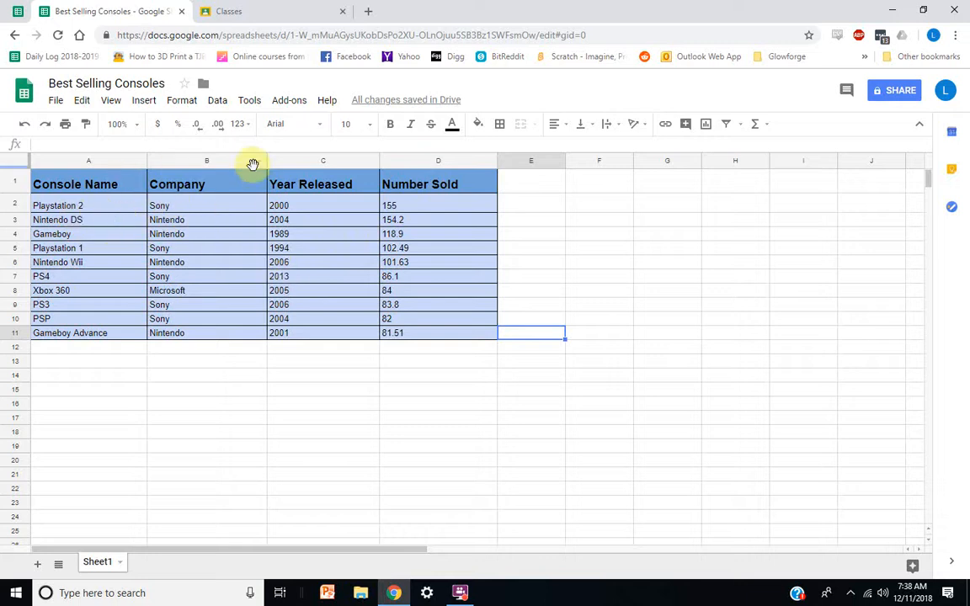
Try the Peralta font on the header cells A1:D1
left_click_drag(122, 187, 401, 193)
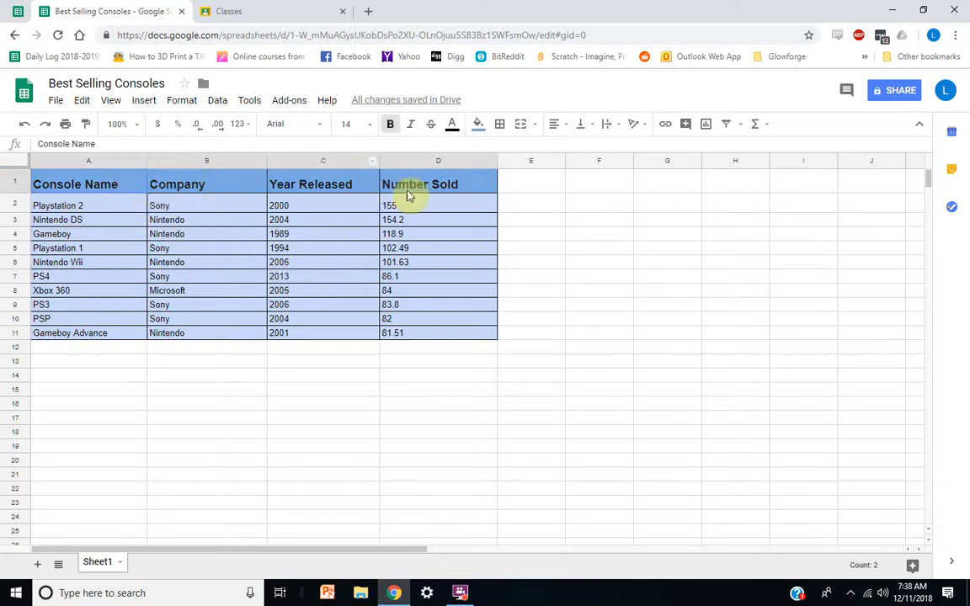
left_click(318, 124)
scroll(319, 320, "down", 3)
left_click(291, 391)
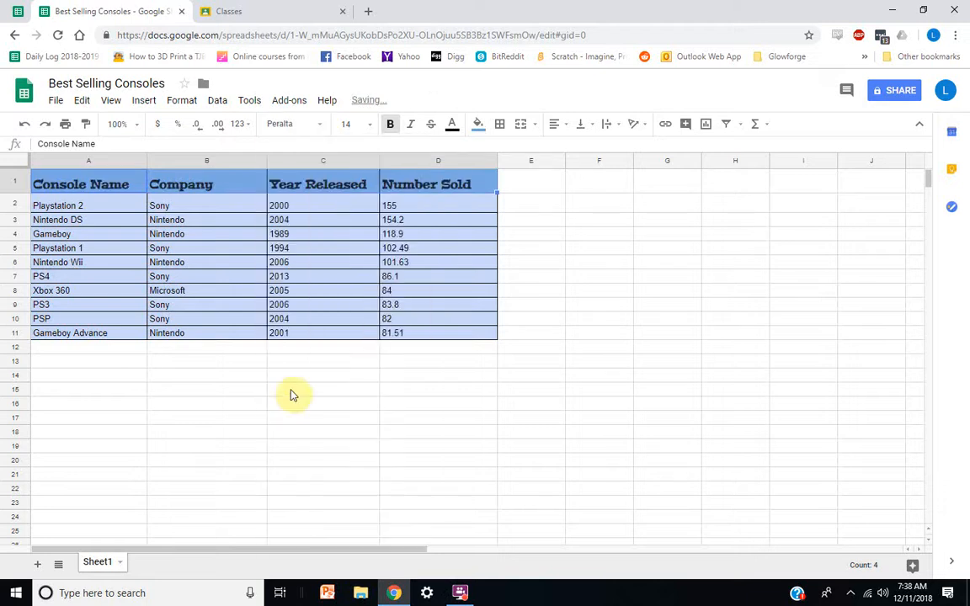
Look through the other fonts for the header cells A1:D1 and undo the font change
left_click(77, 220)
left_click_drag(87, 185, 411, 182)
left_click(316, 124)
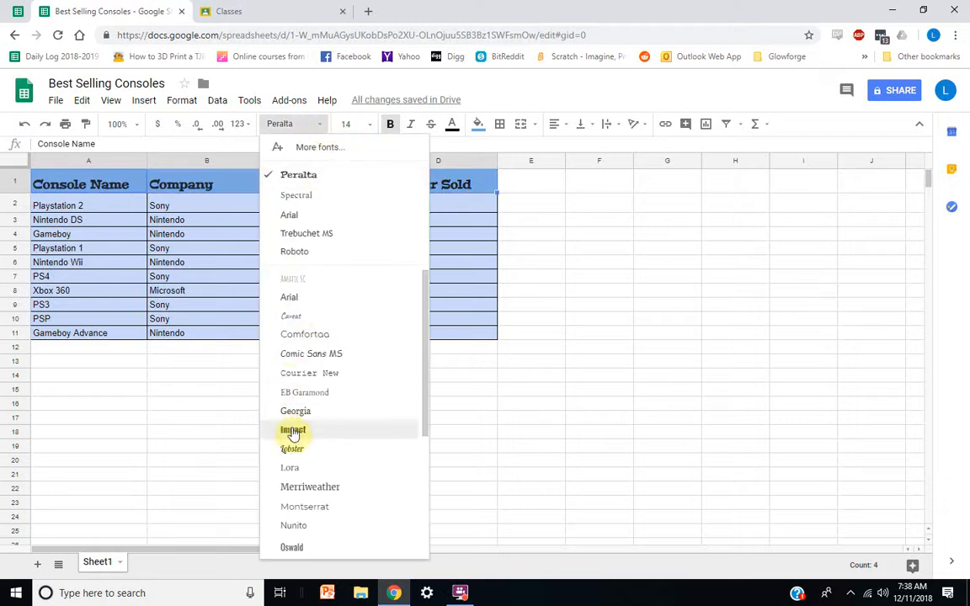
left_click(116, 458)
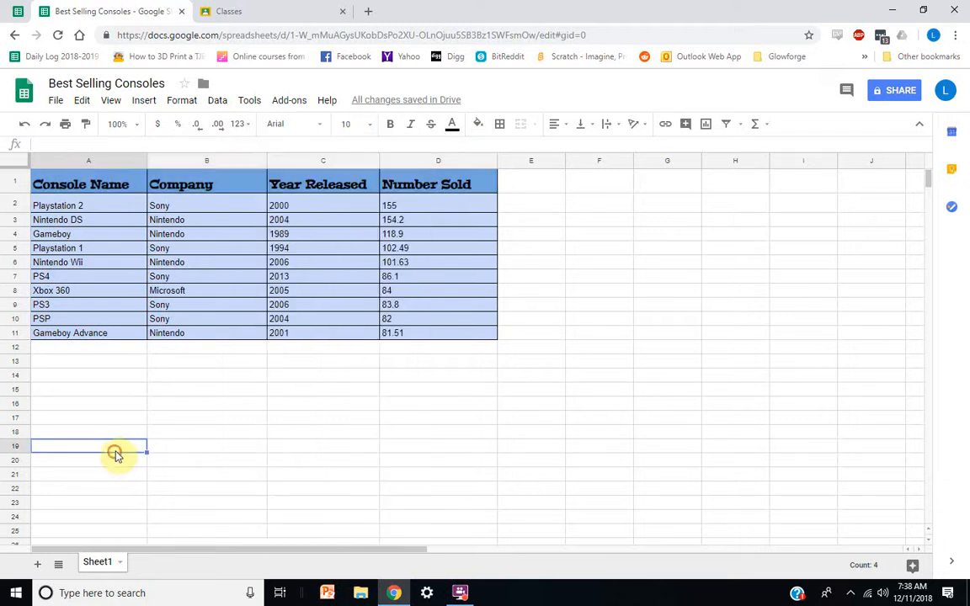
key("ctrl+z")
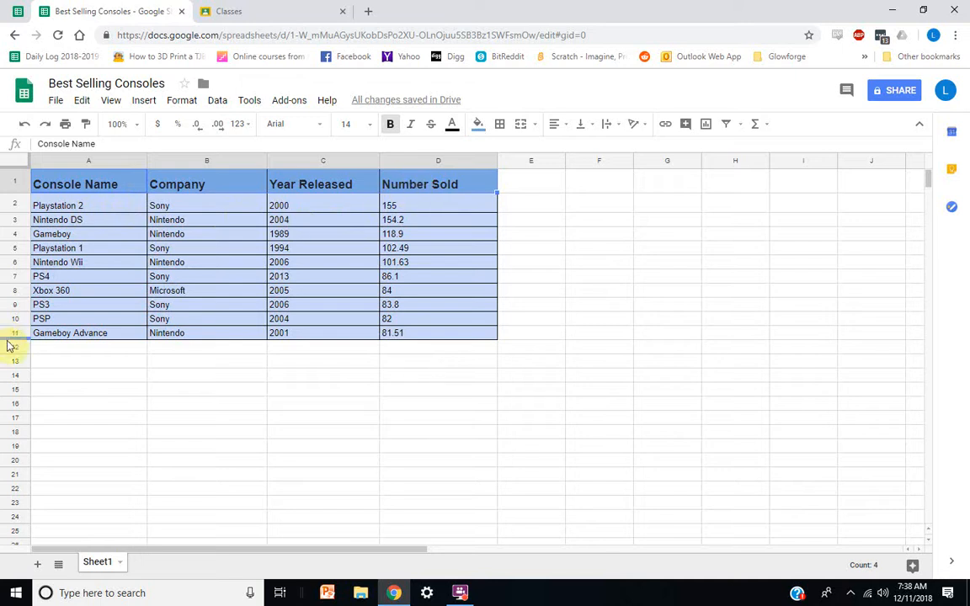
Enter the label "Total Consoles:" in cell A13 below the table
left_click(63, 349)
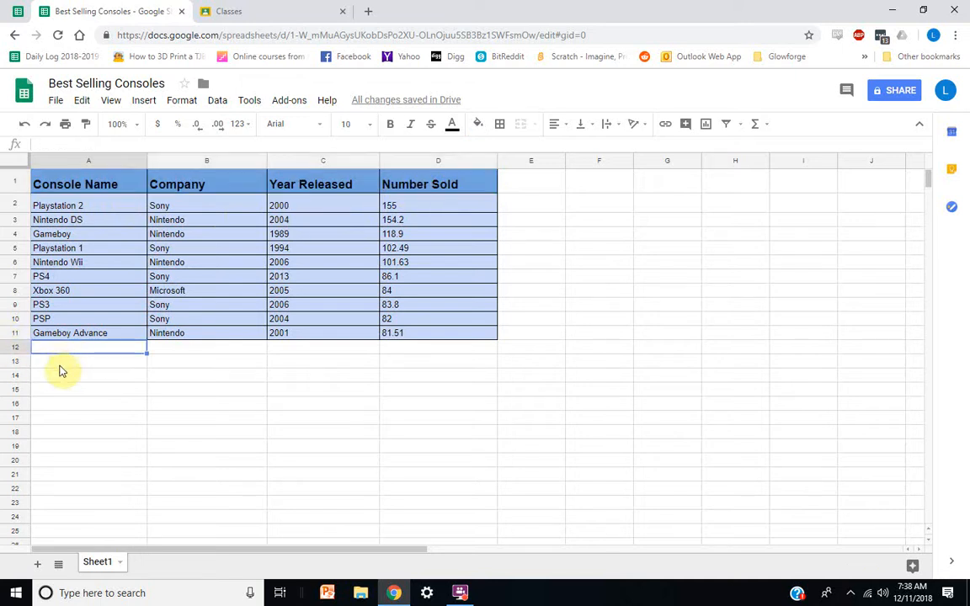
left_click(60, 365)
type("Tt")
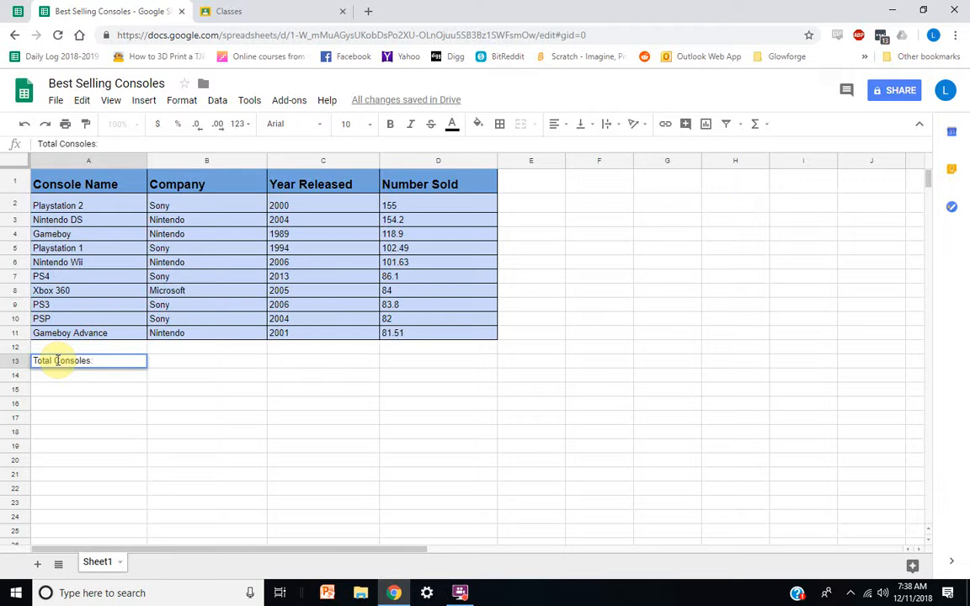
key("Return")
Make the Total Consoles: label in A13 bold with red text
left_click(76, 362)
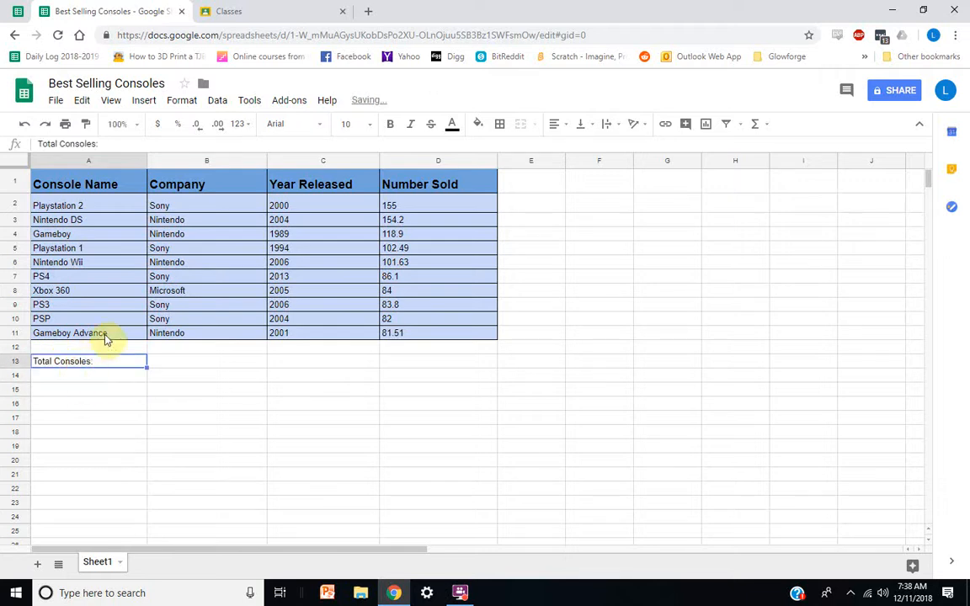
left_click(390, 124)
left_click(453, 124)
left_click(470, 184)
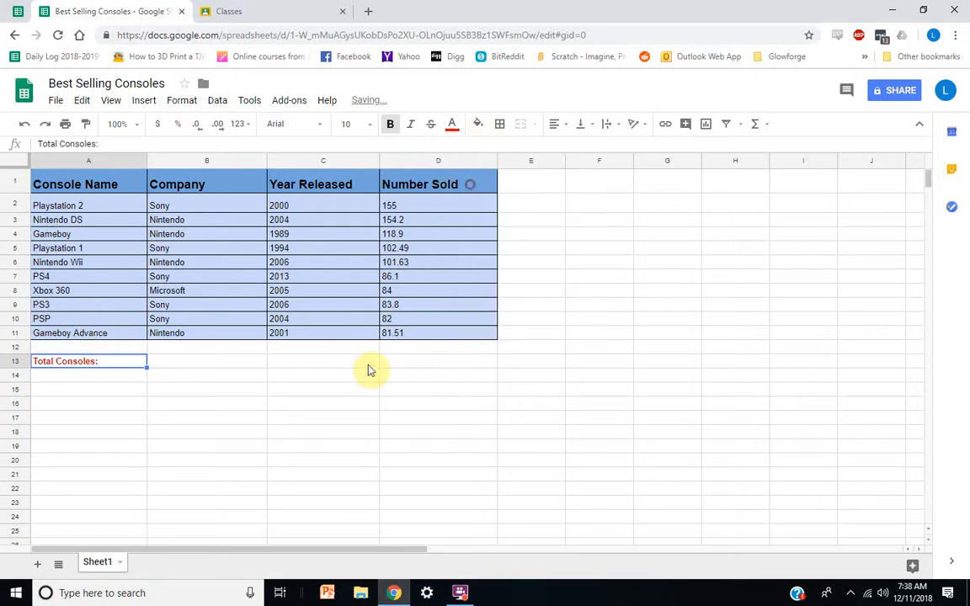
left_click(159, 380)
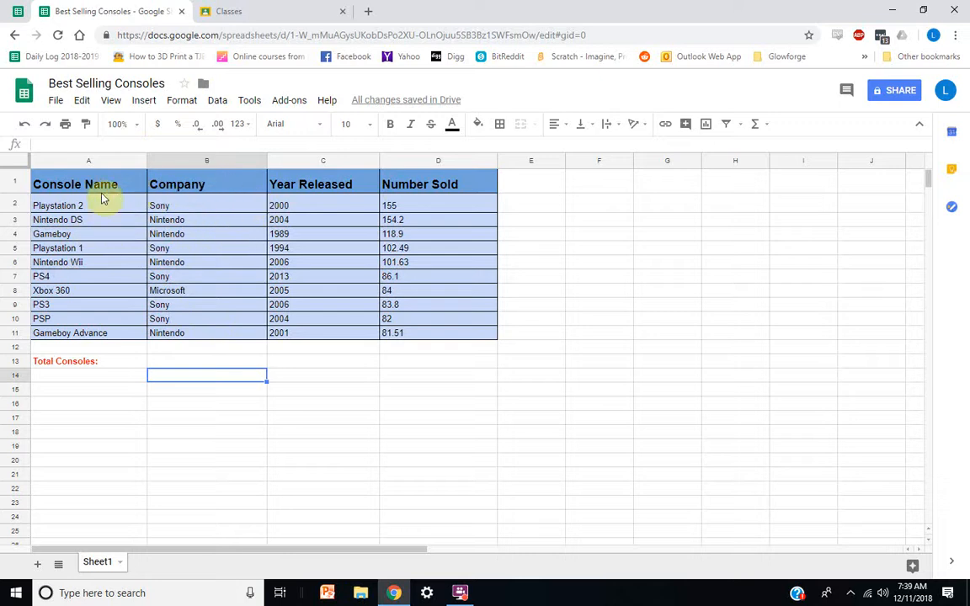
Change the D1 header to "Number Sold(Millions)" and widen column D to fit it
left_click(461, 200)
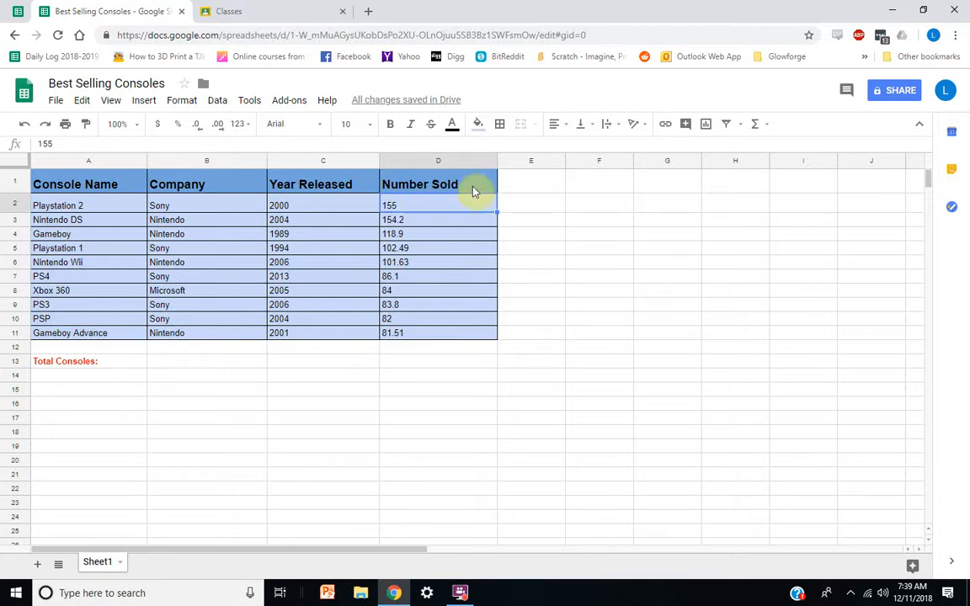
double_click(474, 179)
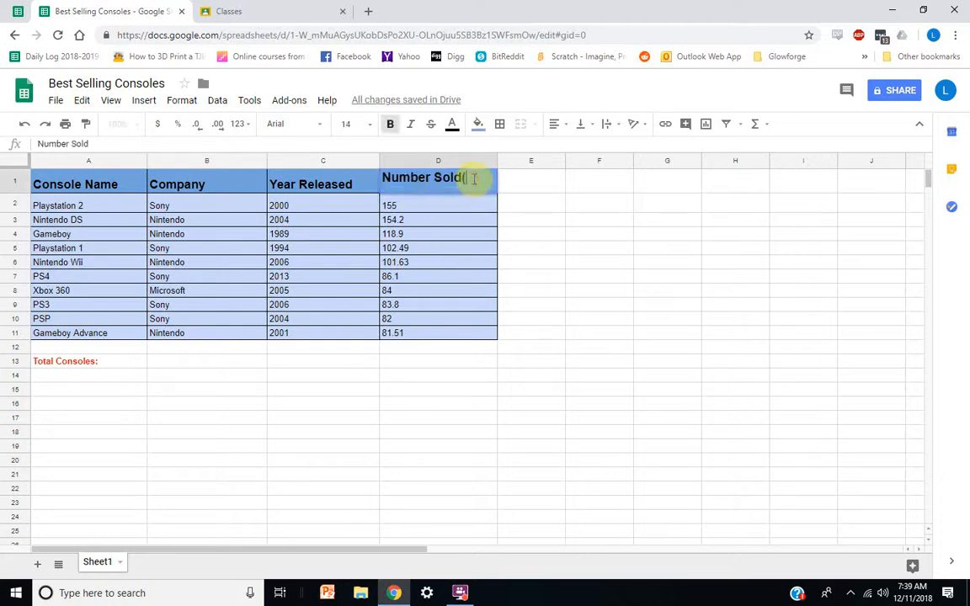
type("(Millions")
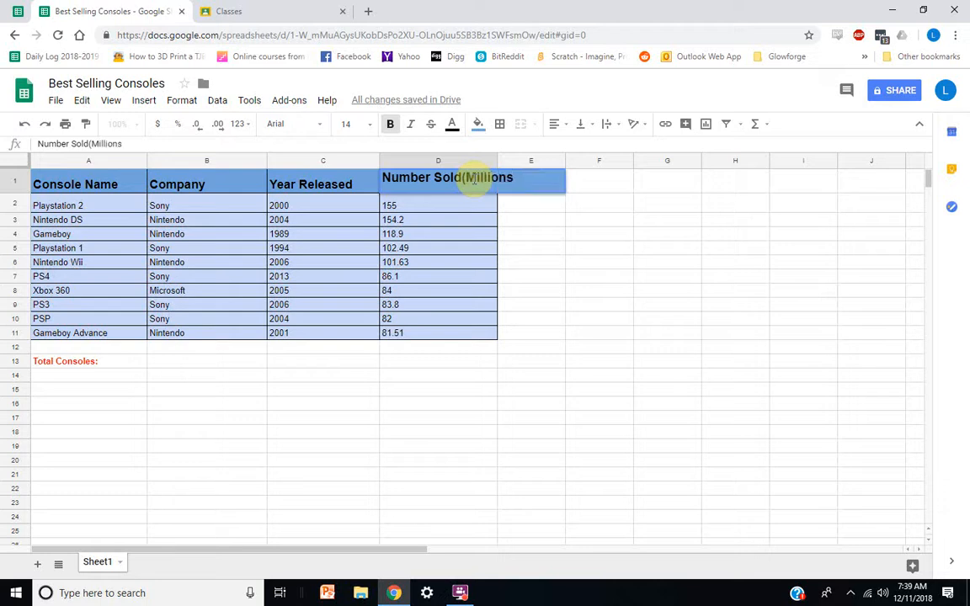
left_click(533, 278)
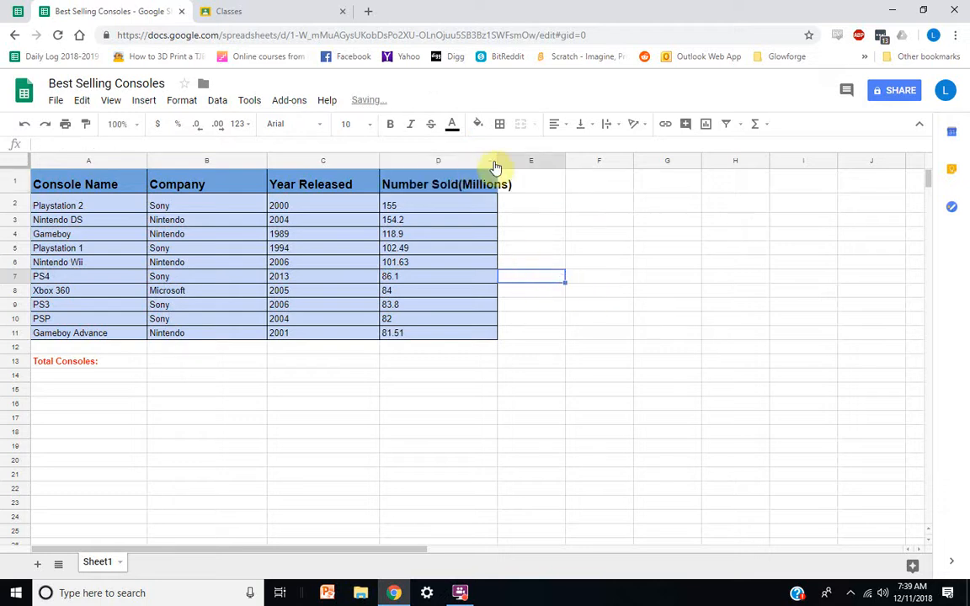
left_click_drag(498, 165, 520, 175)
left_click(581, 364)
Insert a space in the D1 header so it reads "Number Sold (Millions)"
double_click(456, 181)
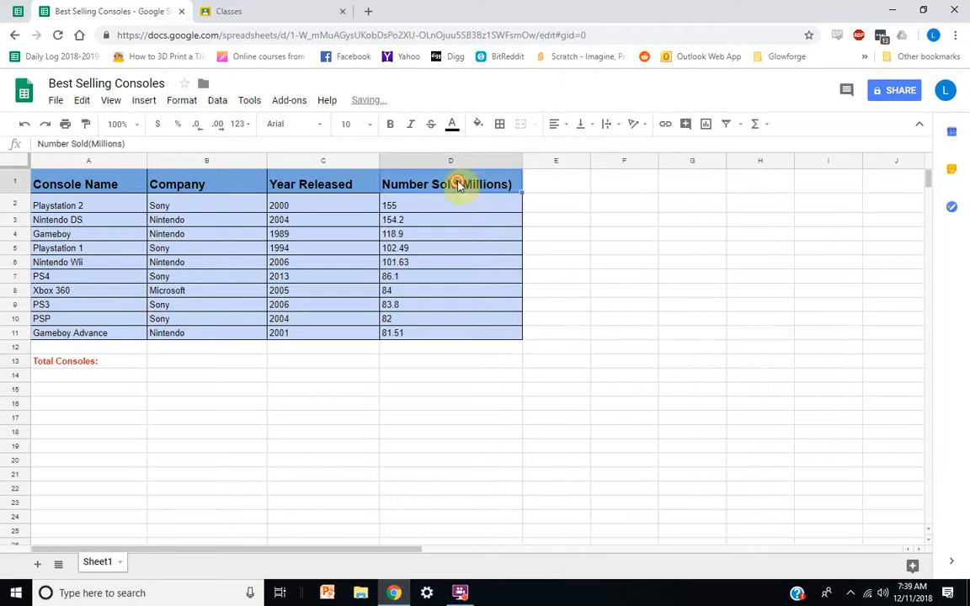
left_click(460, 179)
left_click(575, 251)
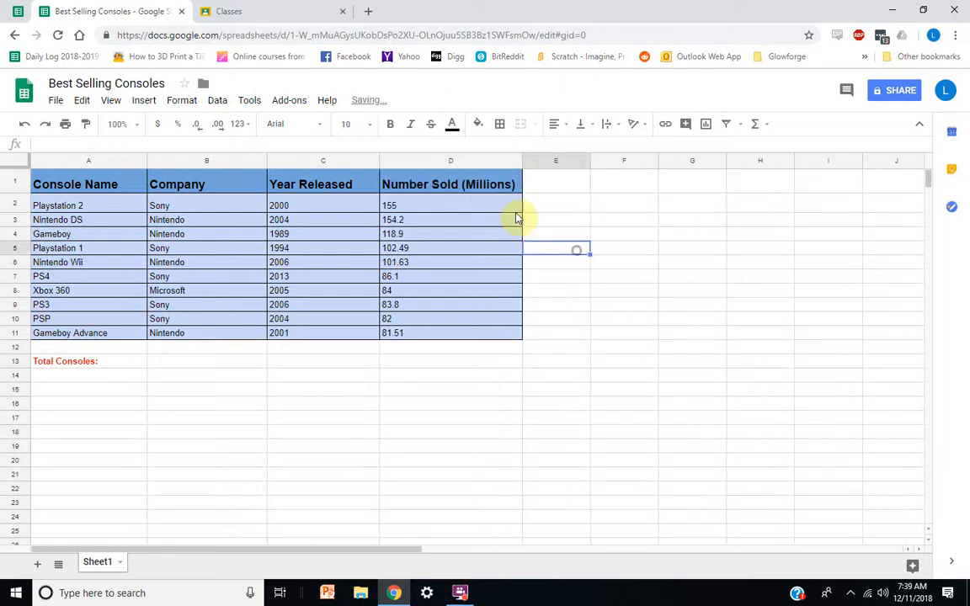